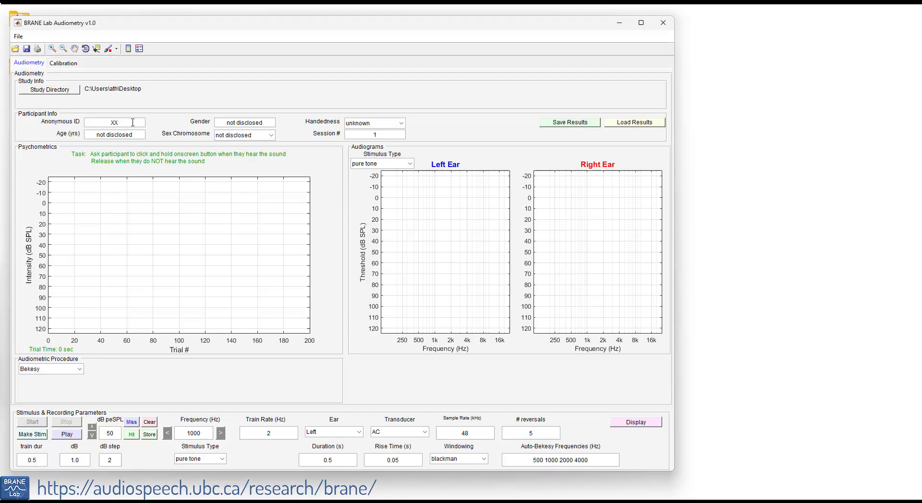
# Step: Select the Hughson-Westlake procedure and generate the 1000 Hz stimulus with its envelope plotted
pyautogui.click(80, 369)
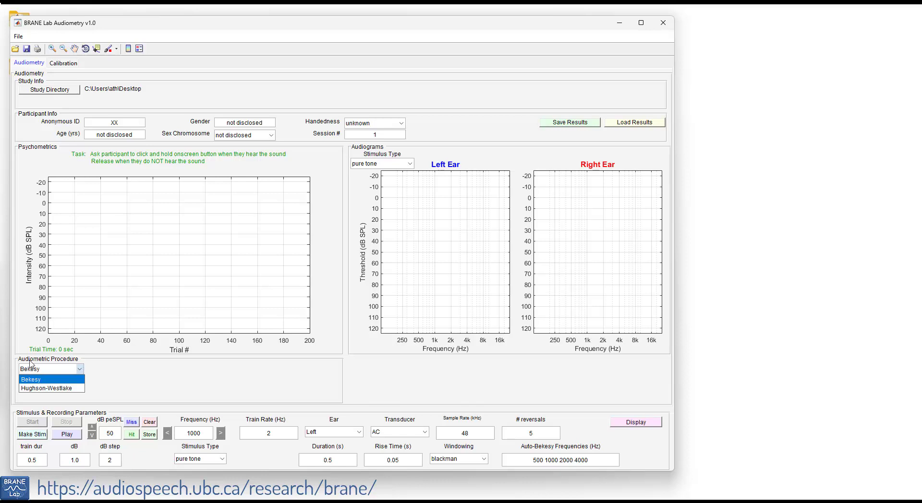
pyautogui.click(71, 390)
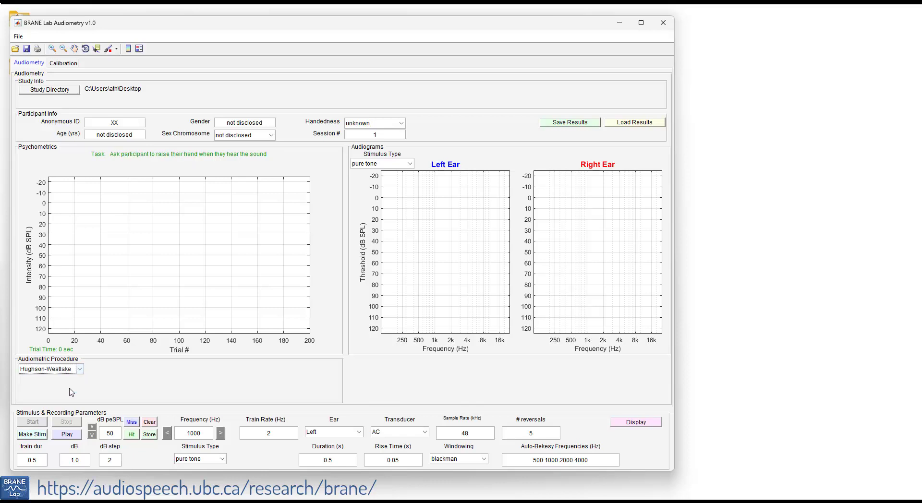
pyautogui.click(633, 424)
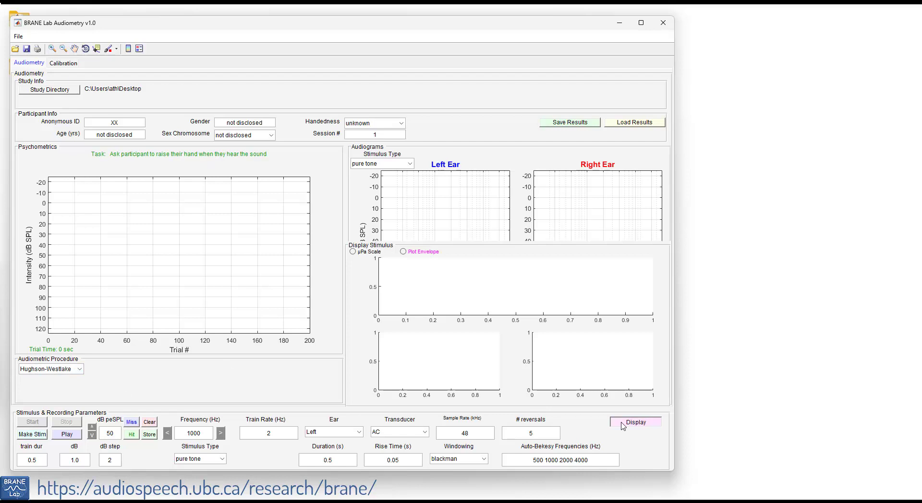
pyautogui.click(33, 434)
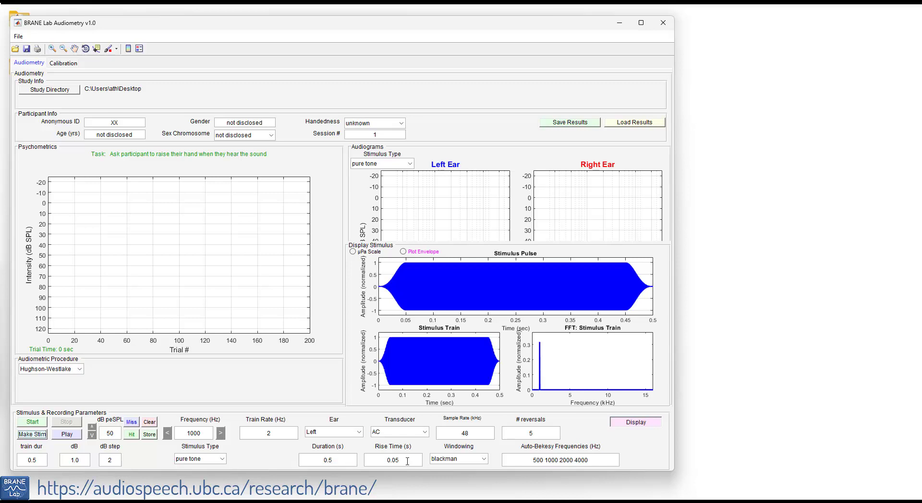
pyautogui.click(404, 252)
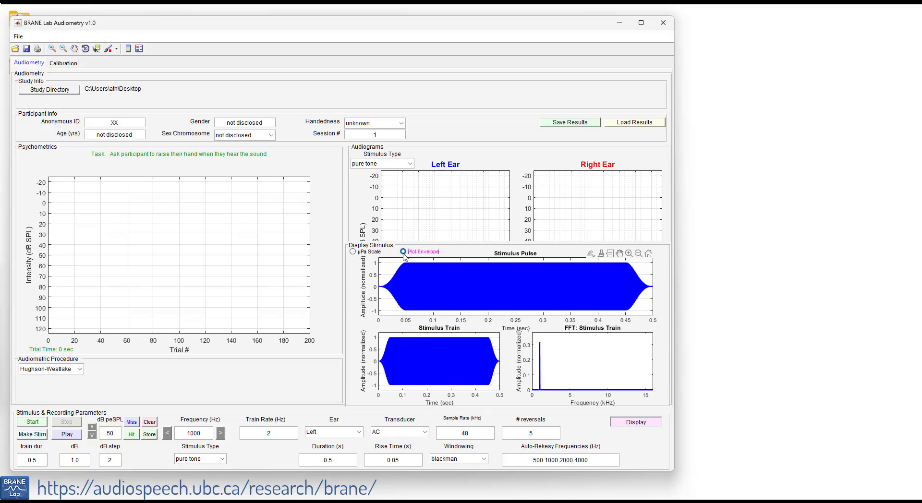
pyautogui.click(636, 423)
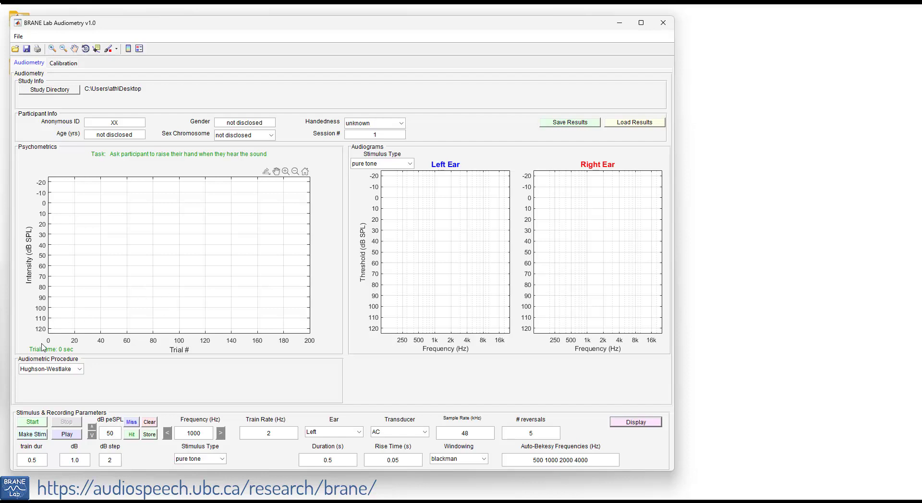
# Step: Rebuild the 1000 Hz tone, briefly preview its waveform, then start the left-ear test
pyautogui.click(33, 435)
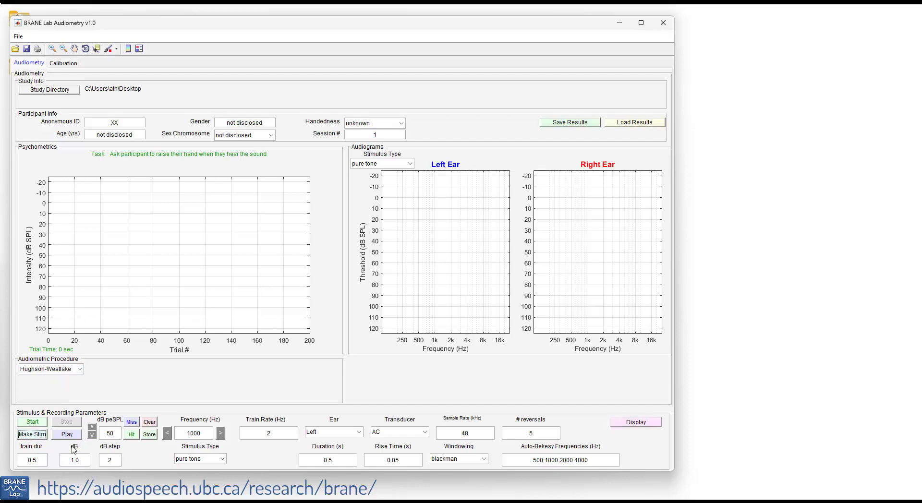
pyautogui.click(626, 426)
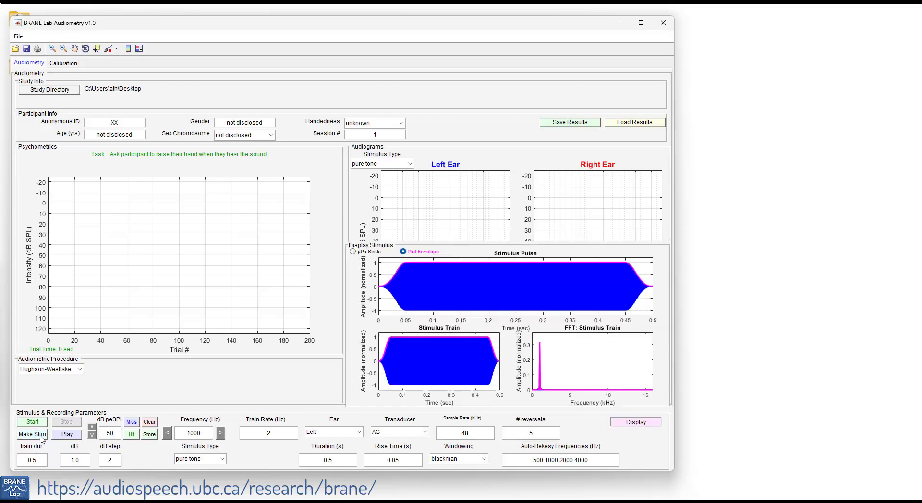
pyautogui.click(647, 426)
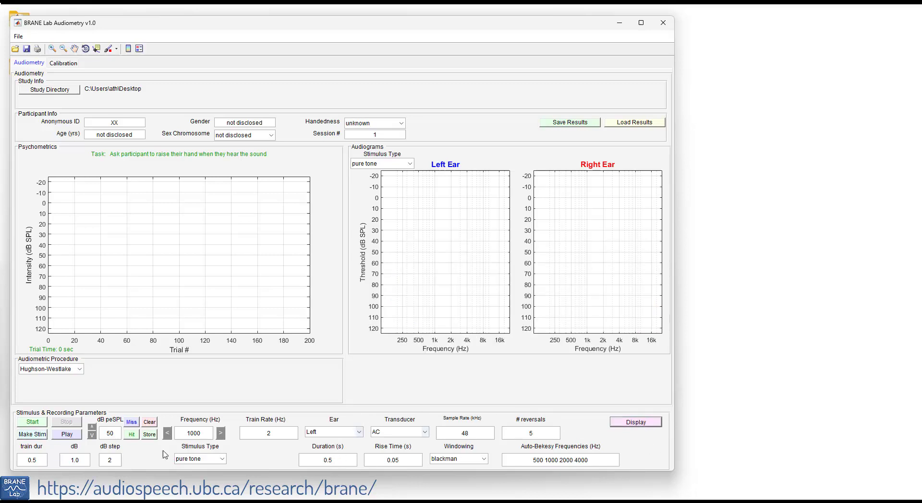
pyautogui.click(42, 426)
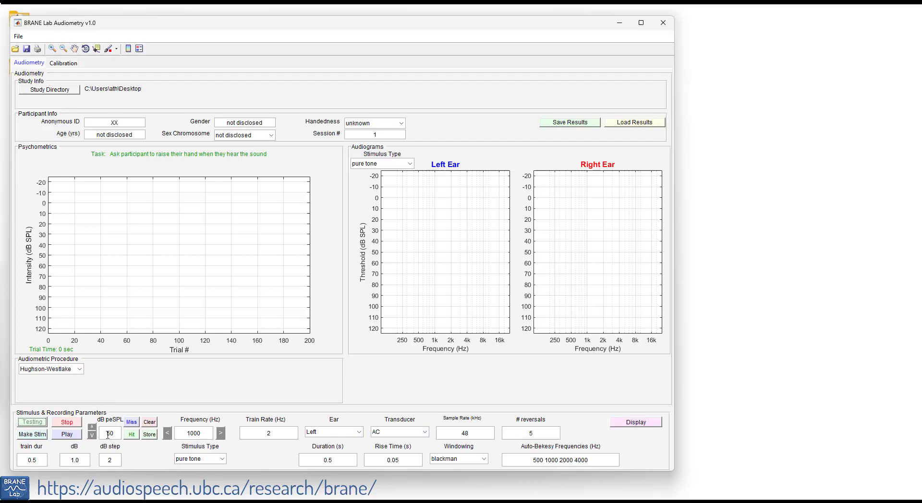
# Step: Present tones at 50, 46, 42 and 38 dB, recording each as heard
pyautogui.click(70, 438)
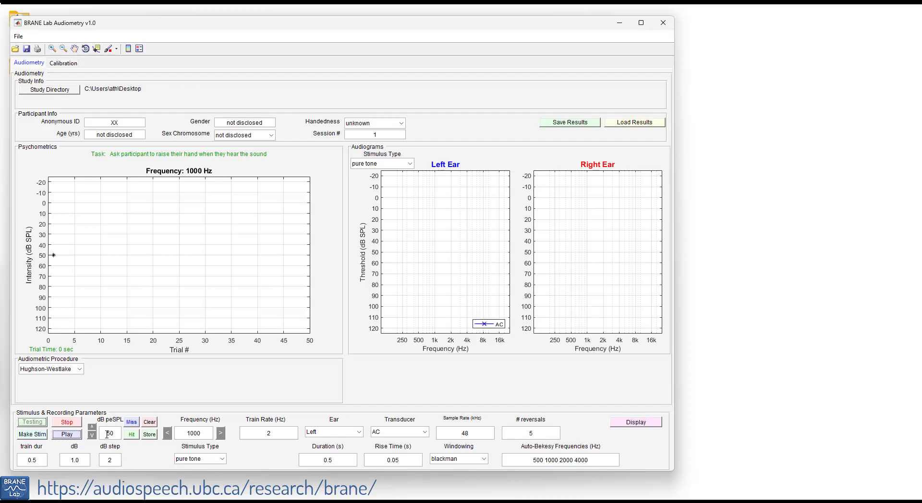
pyautogui.click(128, 436)
pyautogui.click(92, 435)
pyautogui.click(92, 436)
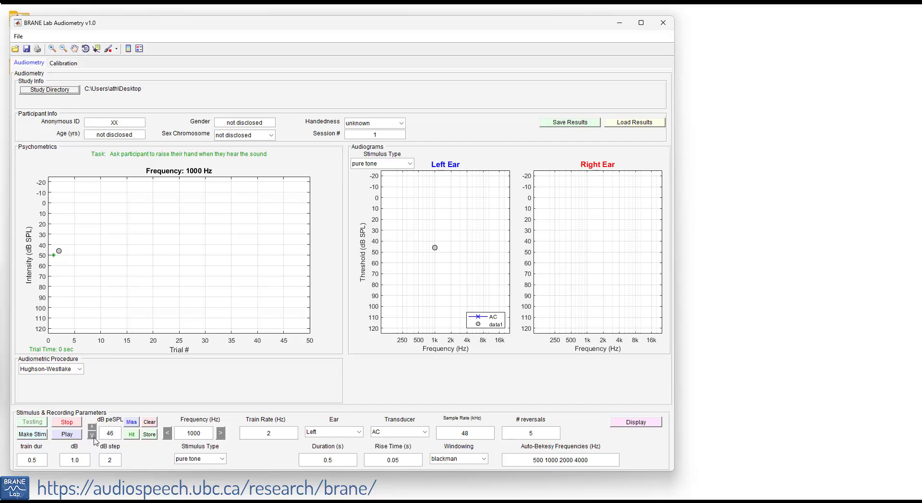
pyautogui.click(71, 435)
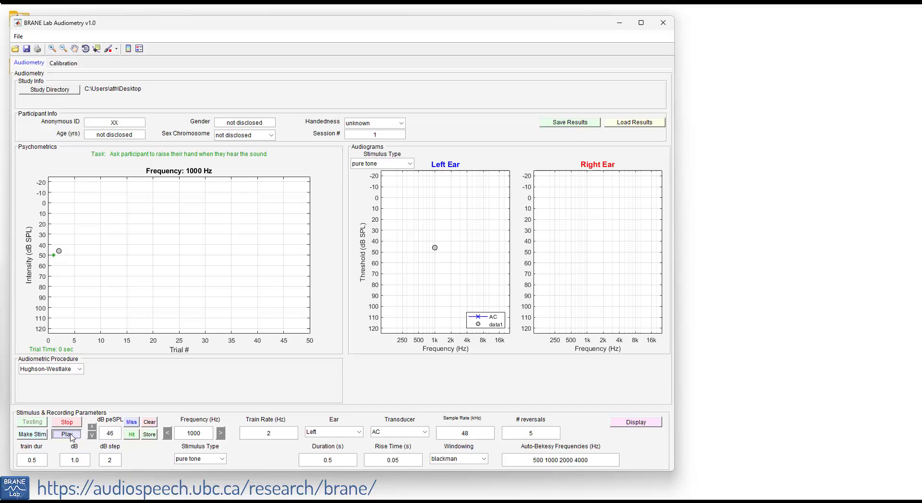
pyautogui.click(131, 435)
pyautogui.click(91, 435)
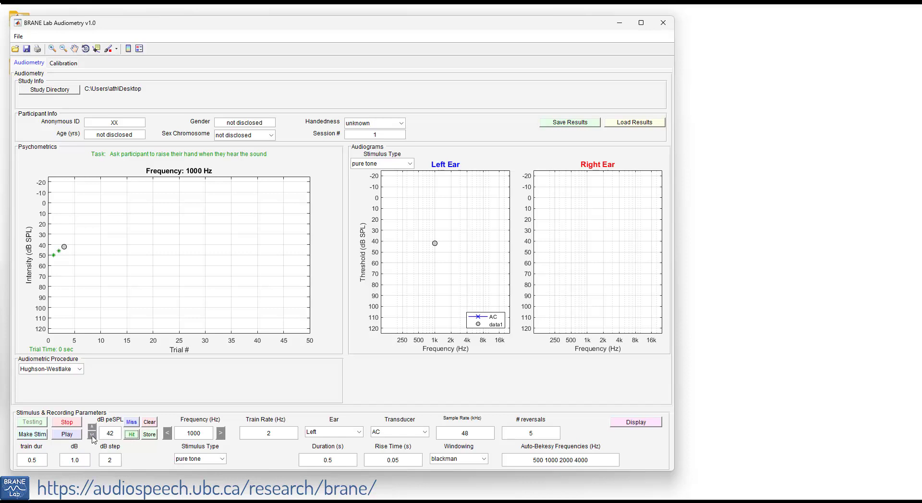
pyautogui.click(75, 436)
pyautogui.click(92, 435)
pyautogui.click(92, 435)
pyautogui.click(134, 436)
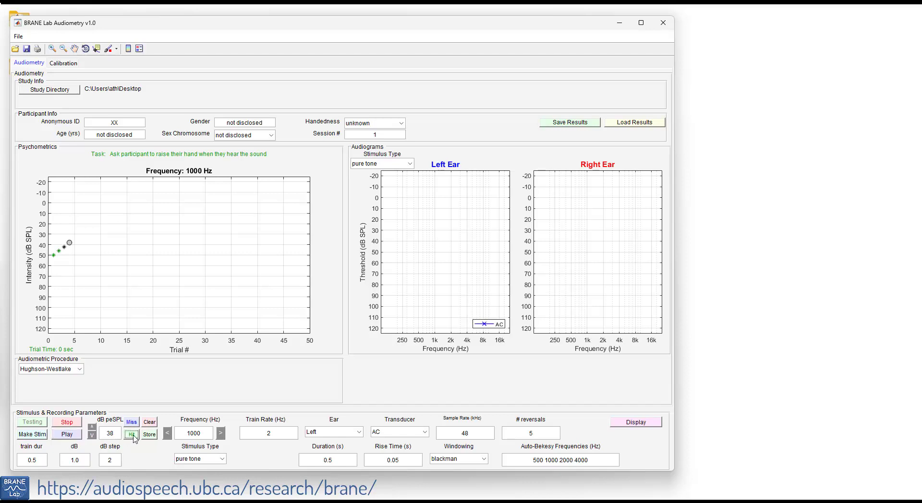
pyautogui.click(78, 435)
pyautogui.click(93, 435)
# Step: Continue descending with heard tones at 34, 30, 26 and 22 dB
pyautogui.click(92, 436)
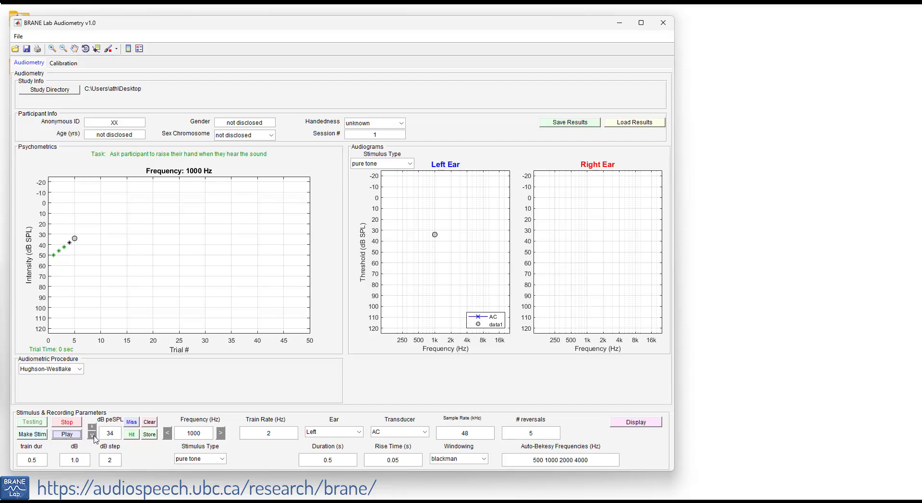
pyautogui.click(129, 436)
pyautogui.click(72, 436)
pyautogui.click(129, 436)
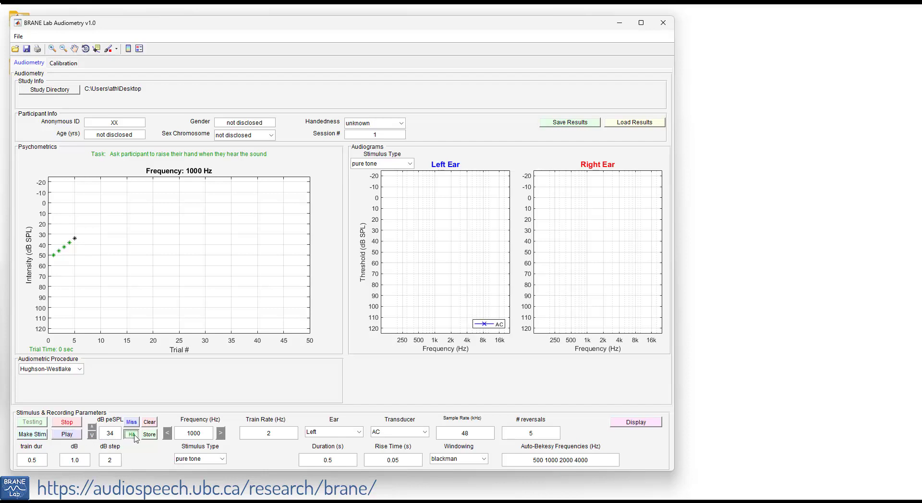
pyautogui.click(92, 435)
pyautogui.click(93, 436)
pyautogui.click(72, 434)
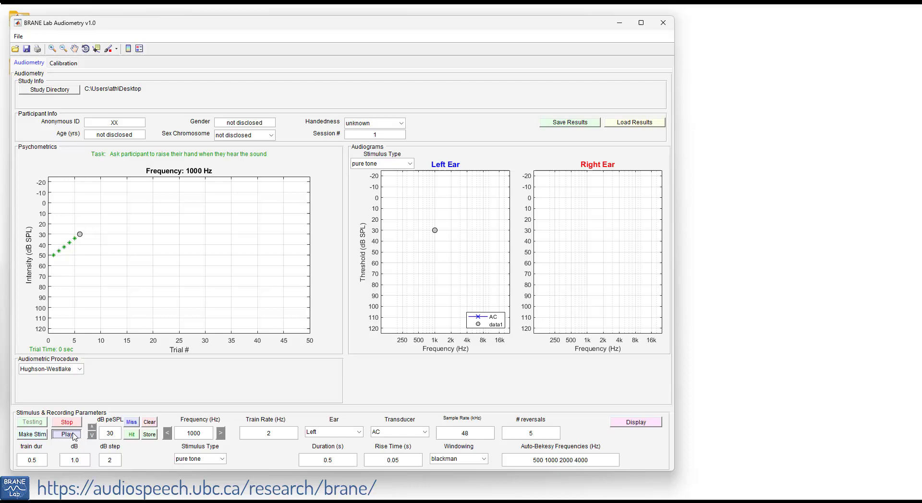
pyautogui.click(131, 435)
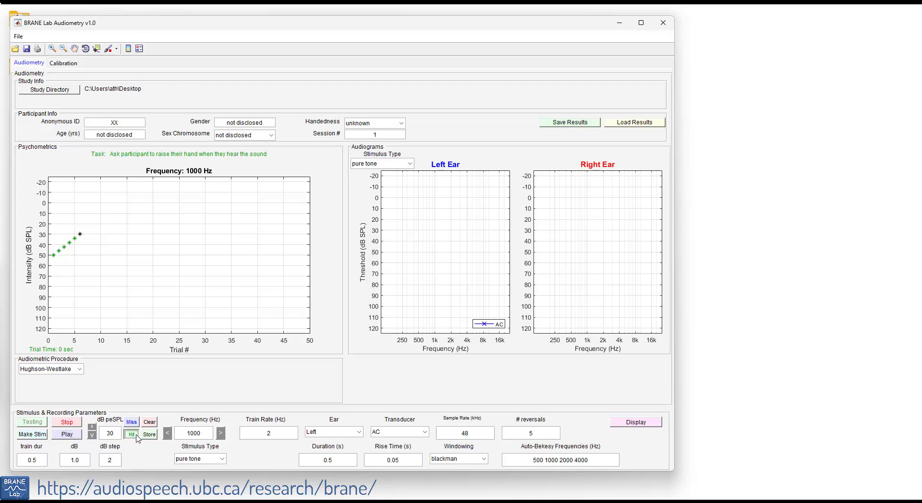
pyautogui.click(93, 435)
pyautogui.click(92, 435)
pyautogui.click(72, 435)
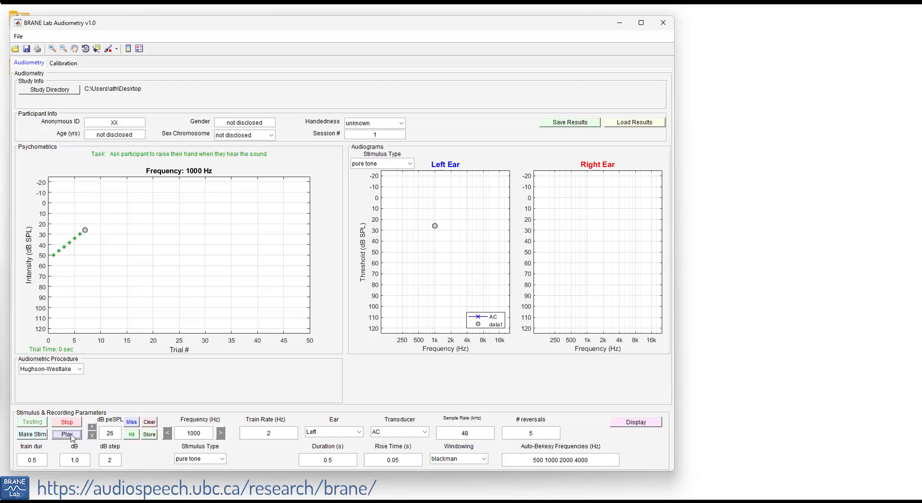
pyautogui.click(132, 435)
pyautogui.click(93, 435)
pyautogui.click(93, 436)
pyautogui.click(72, 434)
pyautogui.click(131, 435)
# Step: Record heard tones at 18 and 14 dB, then present a 10 dB tone
pyautogui.click(93, 435)
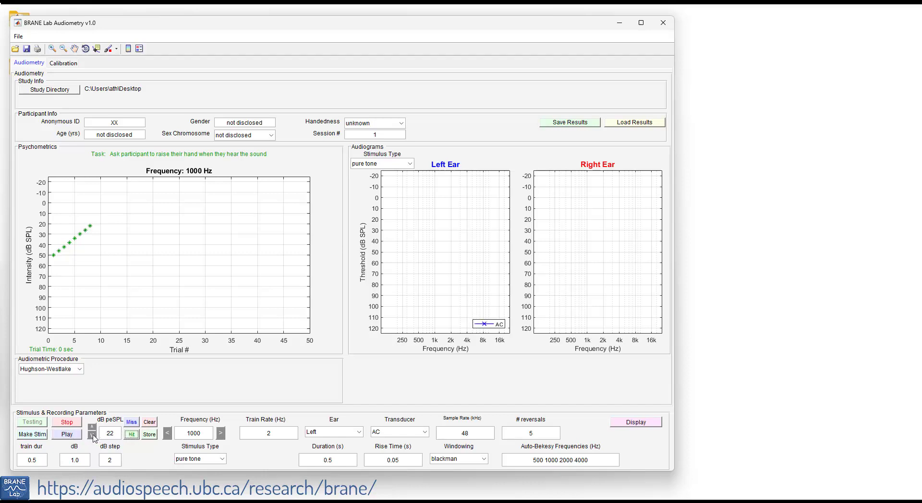
pyautogui.click(93, 436)
pyautogui.click(71, 435)
pyautogui.click(132, 434)
pyautogui.click(93, 435)
pyautogui.click(92, 436)
pyautogui.click(73, 435)
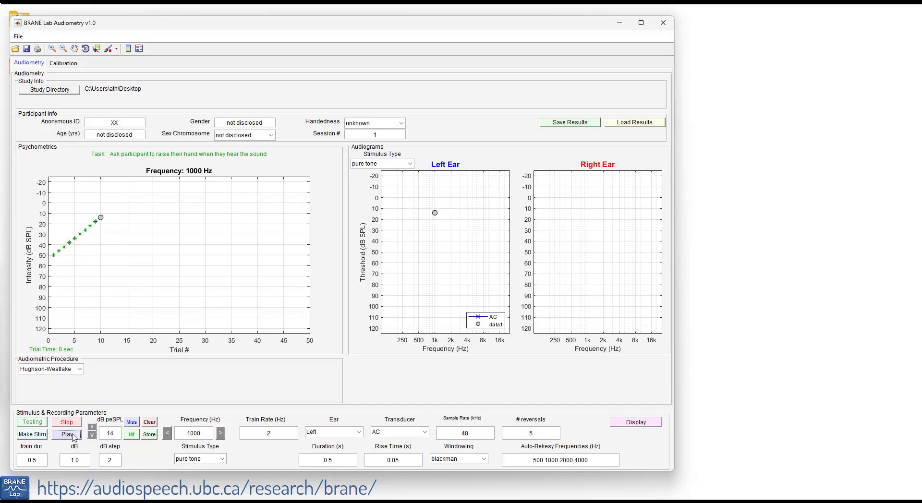
pyautogui.click(131, 435)
pyautogui.click(92, 436)
pyautogui.click(92, 435)
pyautogui.click(73, 438)
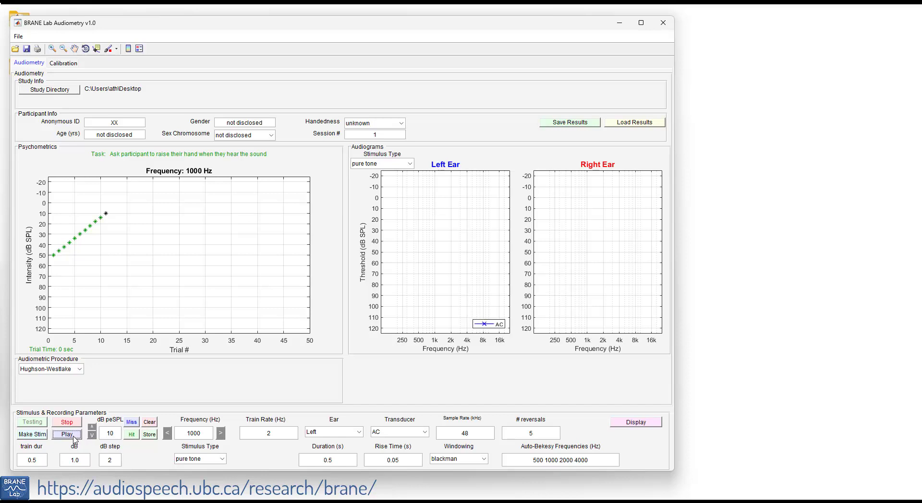
# Step: Mark the 10 dB tone missed, then present 12 dB and record it heard
pyautogui.click(129, 424)
pyautogui.click(93, 436)
pyautogui.click(93, 435)
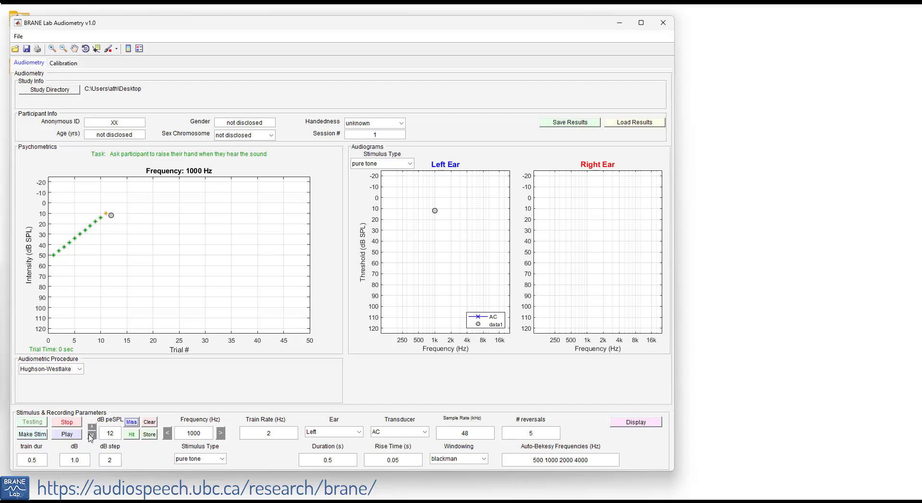
pyautogui.click(75, 437)
pyautogui.click(132, 434)
# Step: Record 8 dB and 10 dB as missed, then a final 12 dB tone as heard
pyautogui.click(92, 435)
pyautogui.click(93, 436)
pyautogui.click(72, 437)
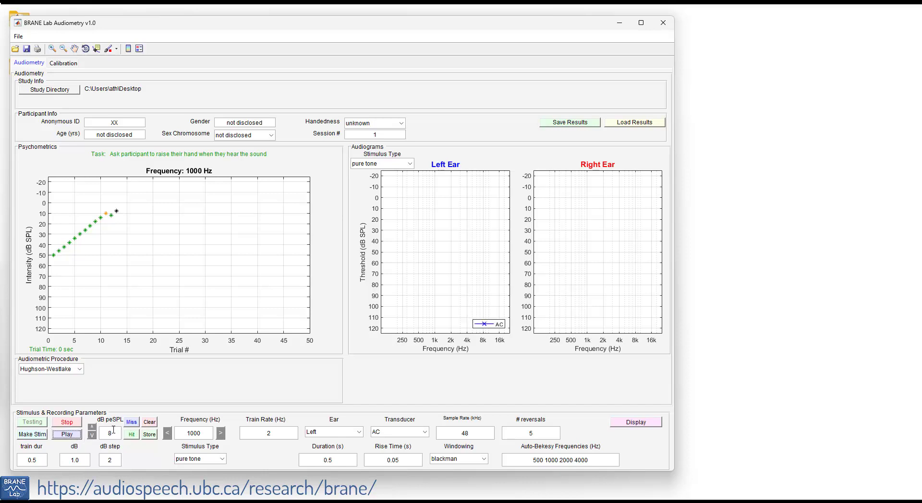
pyautogui.click(131, 422)
pyautogui.click(92, 427)
pyautogui.click(76, 436)
pyautogui.click(132, 424)
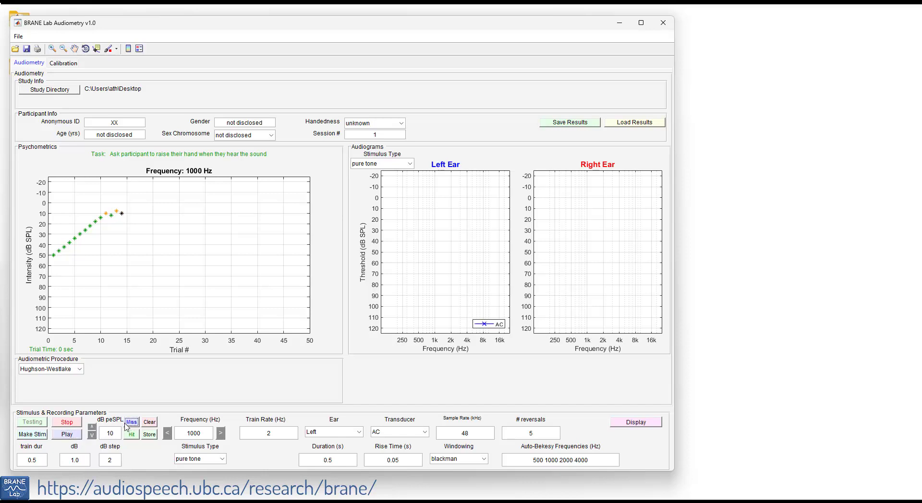
pyautogui.click(73, 435)
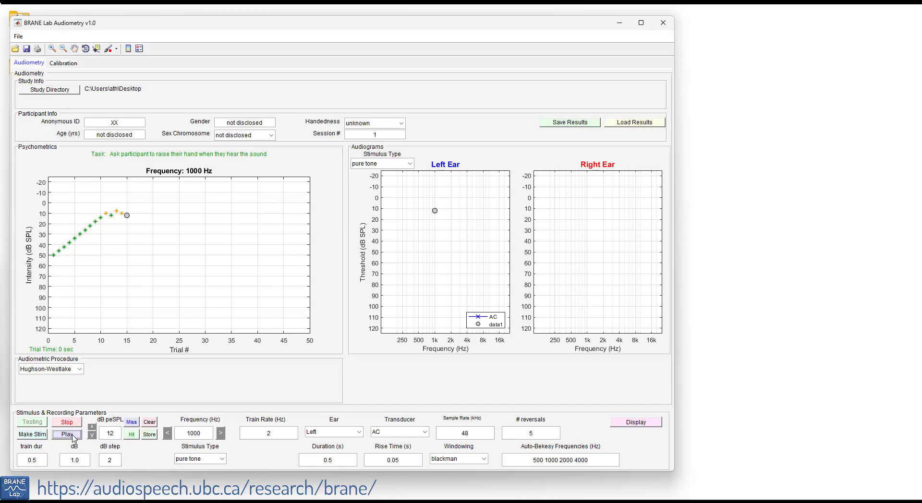
pyautogui.click(131, 434)
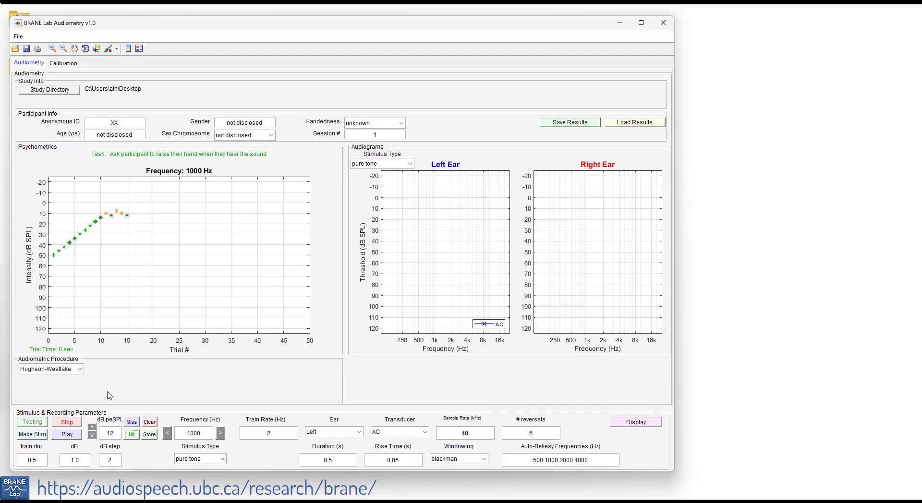
# Step: Store the 12 dB SPL threshold at 1 kHz and stop the test
pyautogui.click(150, 437)
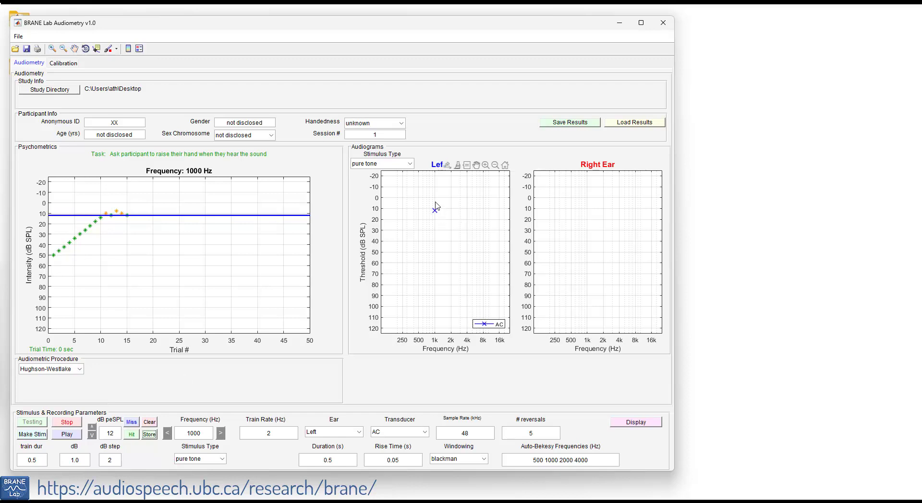
pyautogui.click(74, 426)
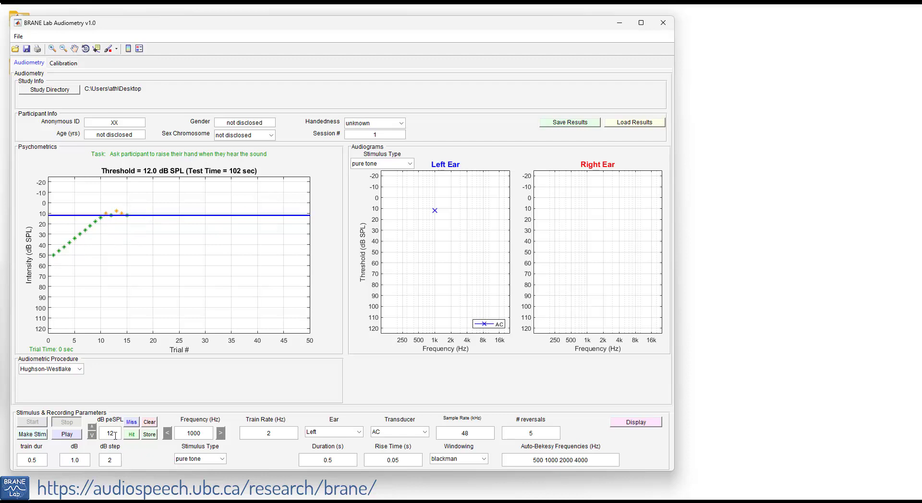
# Step: Switch to 2000 Hz, build its stimulus, start the test, and set the starting level to 30 dB
pyautogui.click(221, 434)
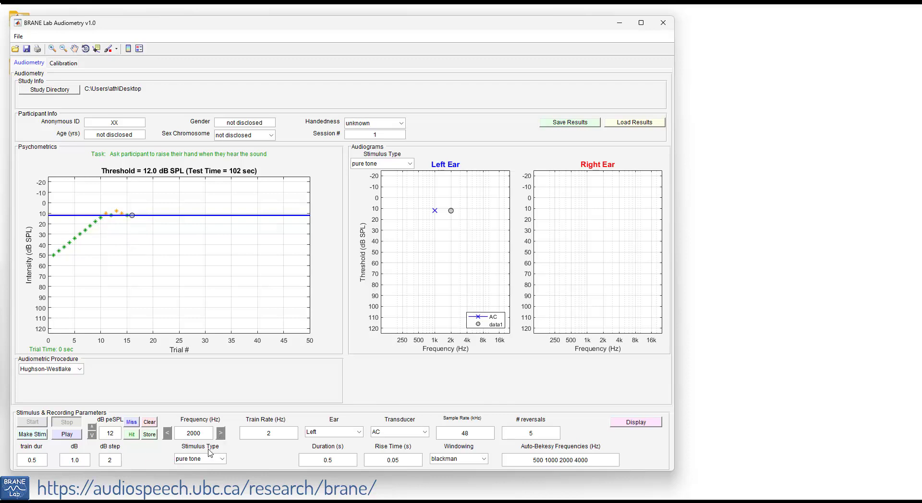
pyautogui.click(35, 437)
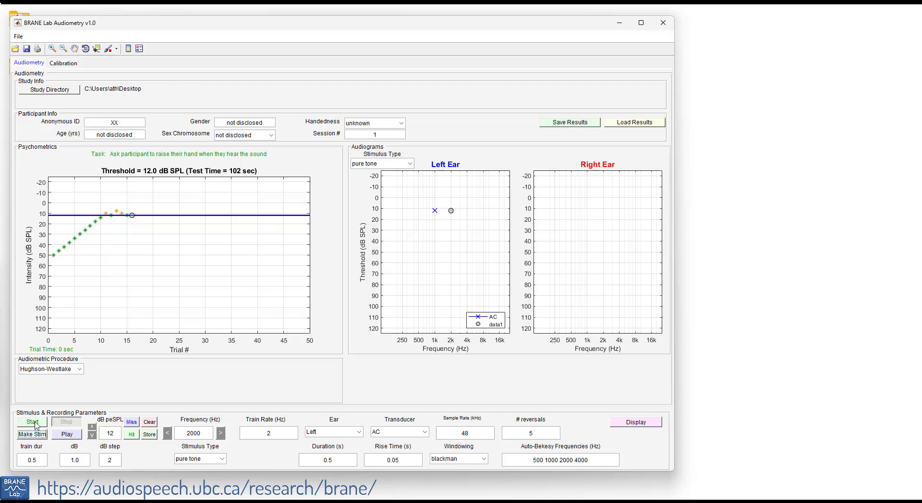
pyautogui.click(33, 422)
pyautogui.doubleClick(120, 434)
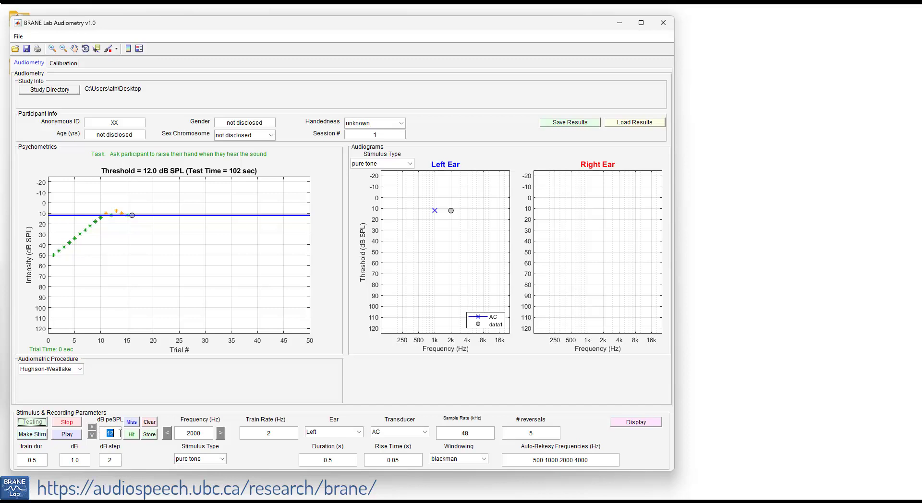
pyautogui.press('Return')
# Step: Descend at 2000 Hz with heard tones at 30, 26, 22 and 18 dB, then present 16 dB
pyautogui.click(67, 434)
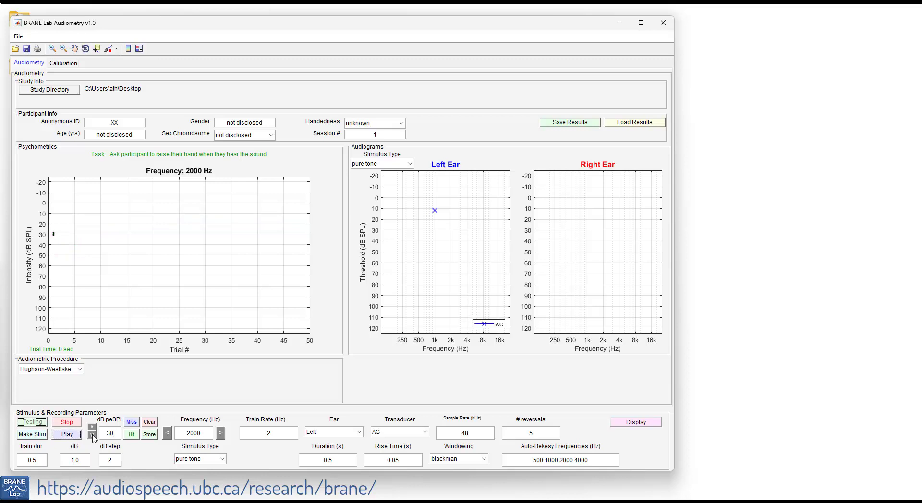
pyautogui.click(132, 434)
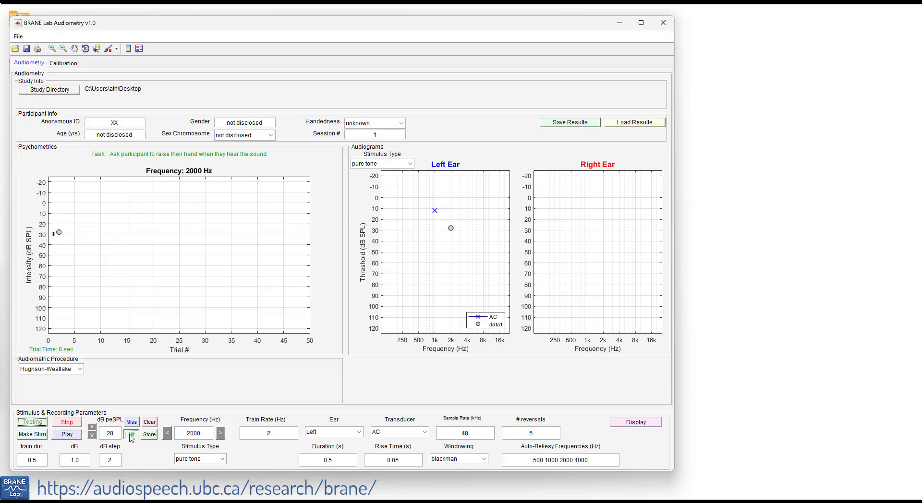
pyautogui.click(93, 436)
pyautogui.click(72, 435)
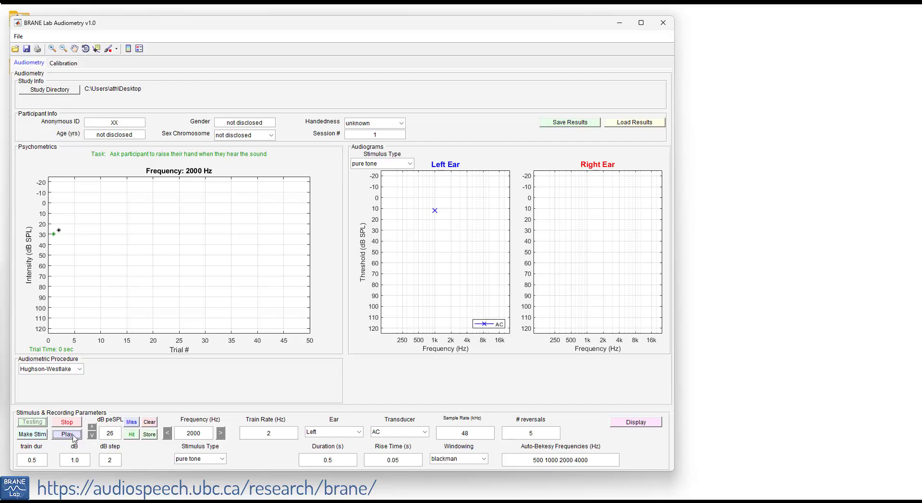
pyautogui.click(93, 436)
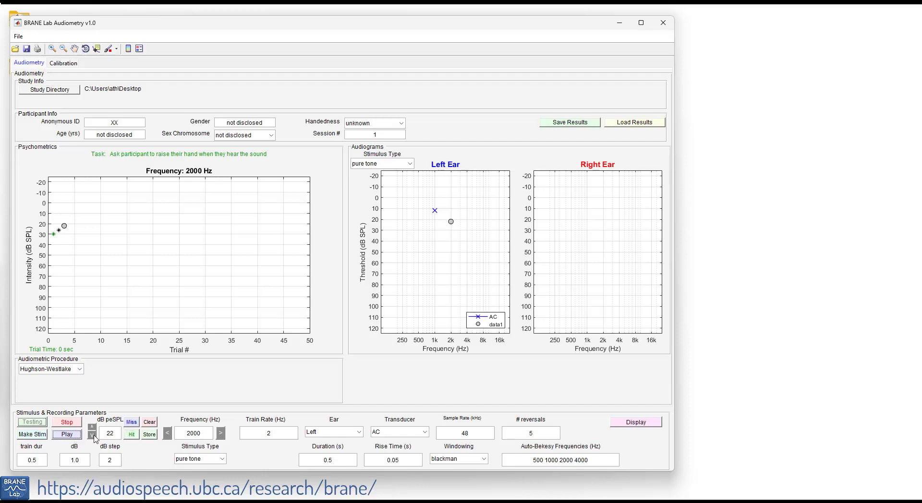
pyautogui.click(129, 436)
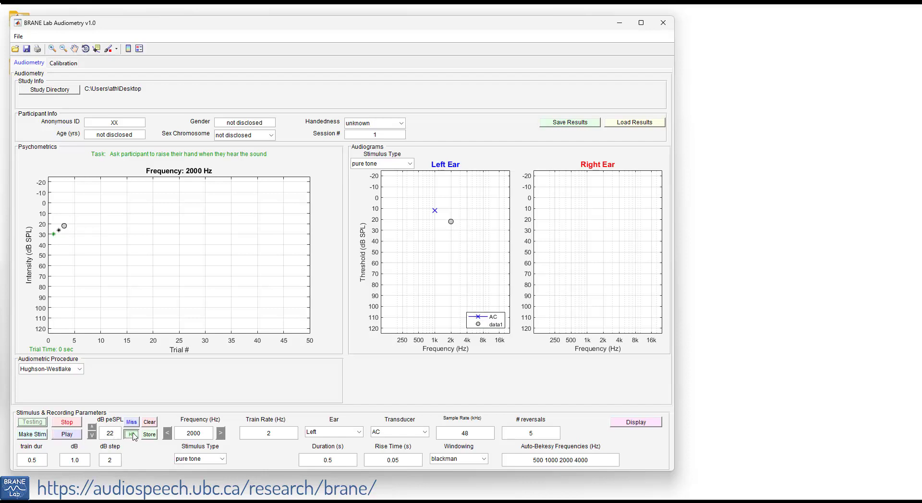
pyautogui.click(75, 435)
pyautogui.click(93, 435)
pyautogui.click(131, 435)
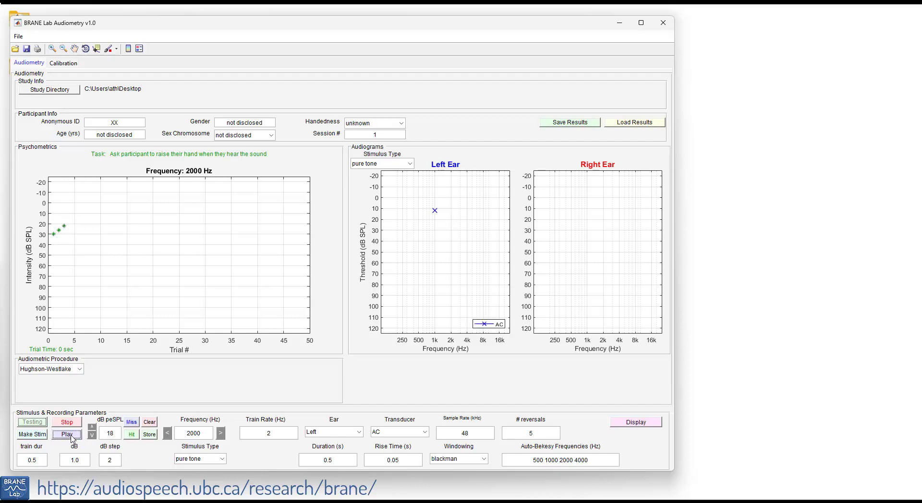
pyautogui.click(74, 435)
pyautogui.click(92, 436)
pyautogui.click(93, 437)
pyautogui.click(70, 434)
# Step: Bracket between 12 and 16 dB: 12 dB missed, 14 dB heard
pyautogui.click(131, 422)
pyautogui.click(92, 428)
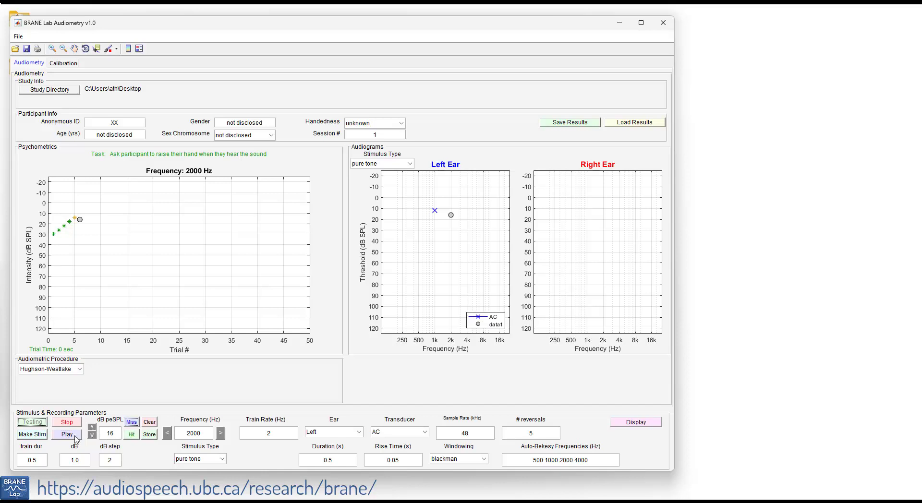
pyautogui.click(74, 437)
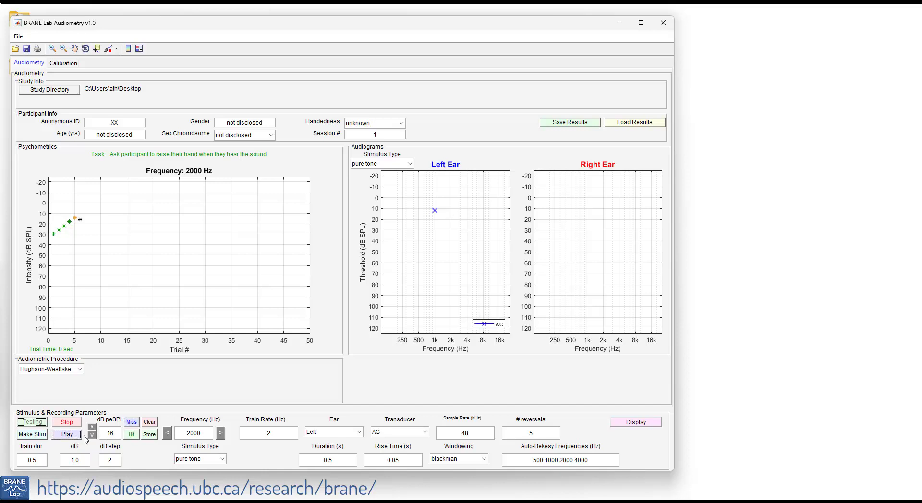
pyautogui.click(134, 436)
pyautogui.click(92, 435)
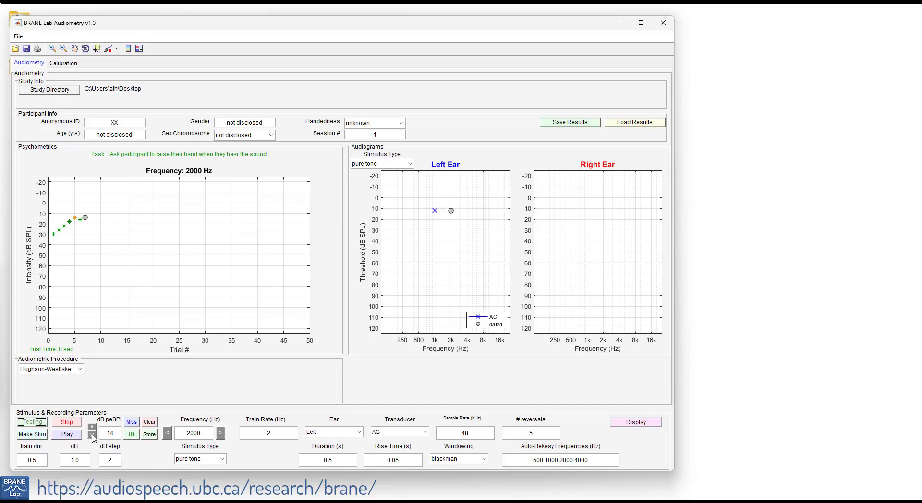
pyautogui.click(92, 436)
pyautogui.click(76, 436)
pyautogui.click(130, 424)
pyautogui.click(77, 436)
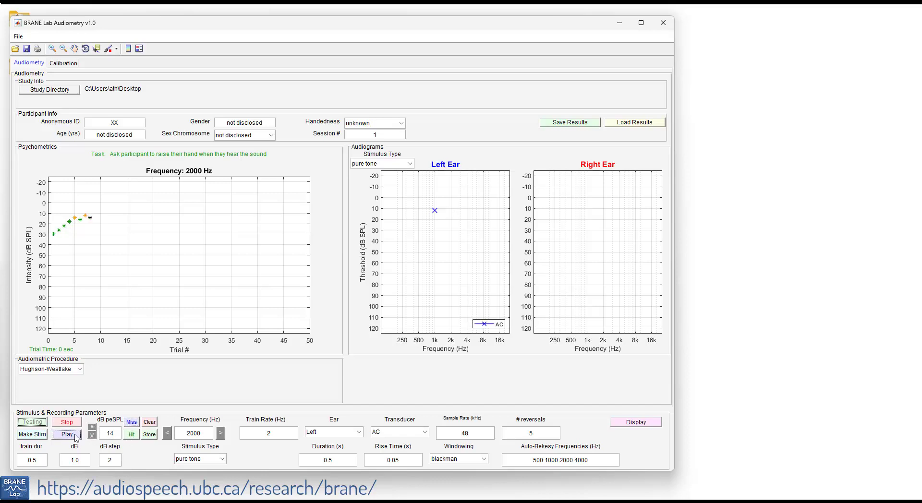
pyautogui.click(132, 435)
# Step: Confirm 12 dB missed and 14 dB heard, store the 14 dB SPL threshold, and stop
pyautogui.click(92, 436)
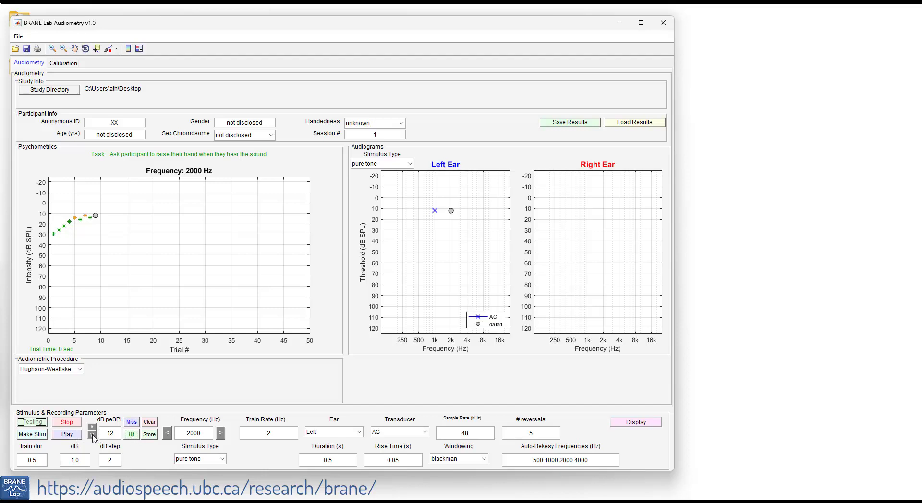
pyautogui.click(73, 436)
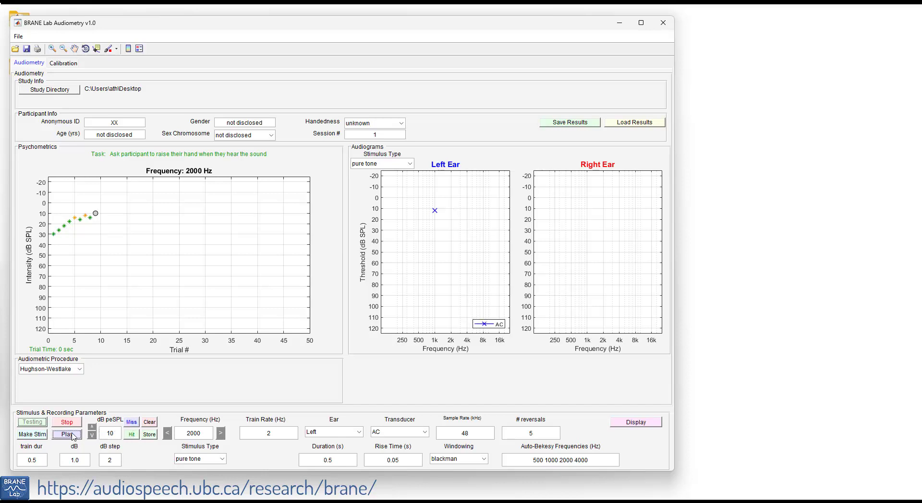
pyautogui.click(131, 422)
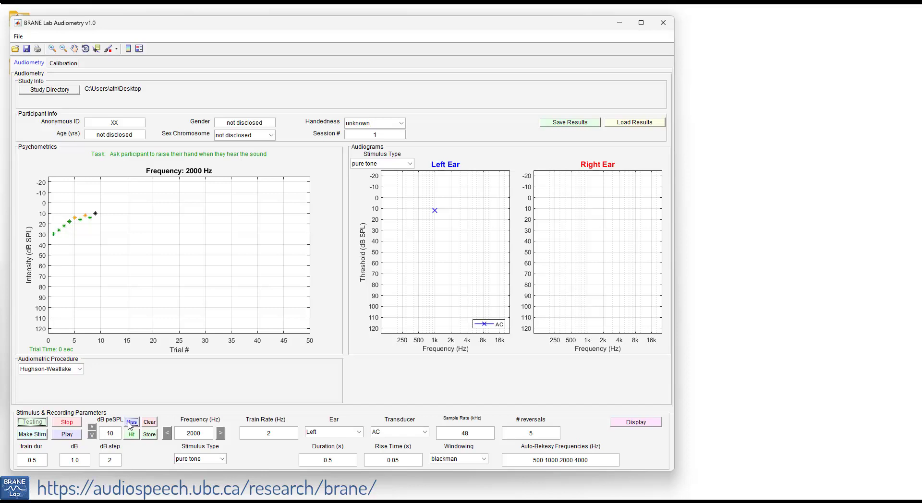
pyautogui.click(93, 428)
pyautogui.click(74, 436)
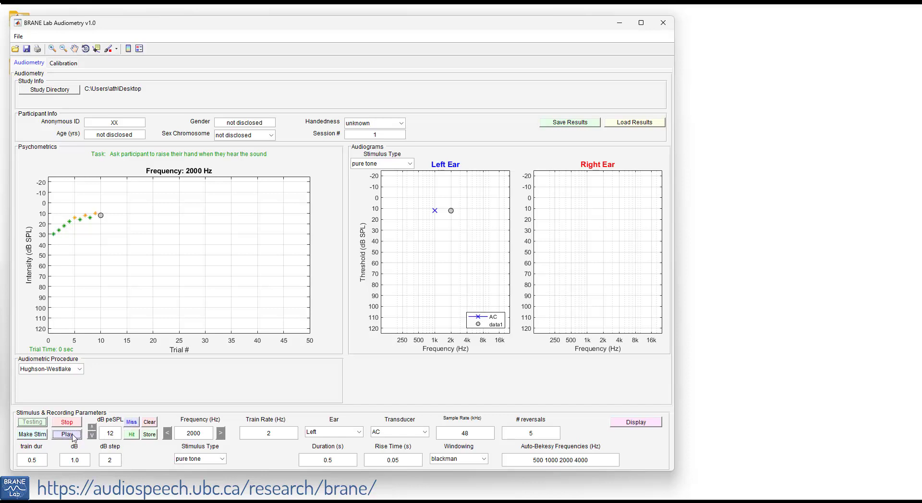
pyautogui.click(131, 423)
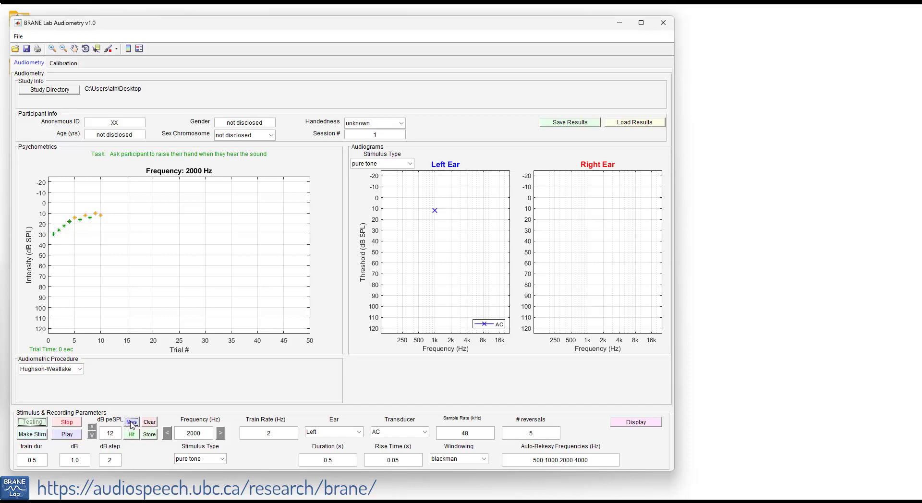
pyautogui.click(92, 427)
pyautogui.click(71, 436)
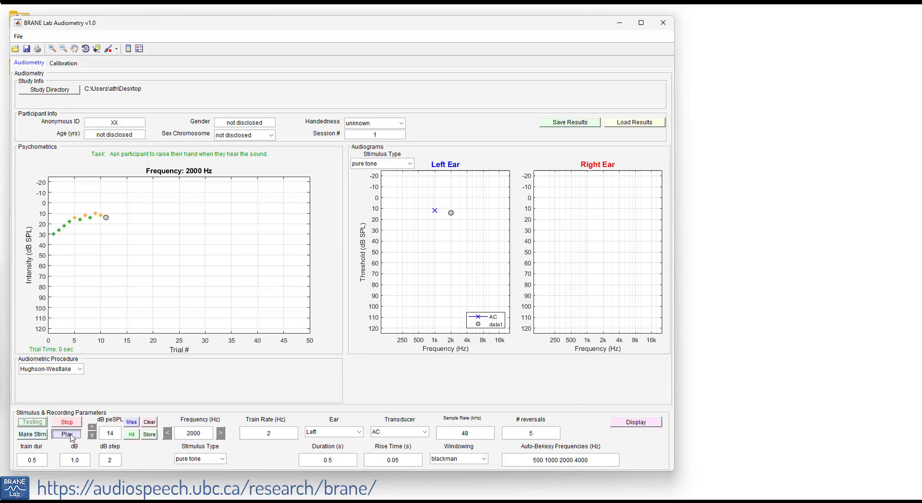
pyautogui.click(131, 435)
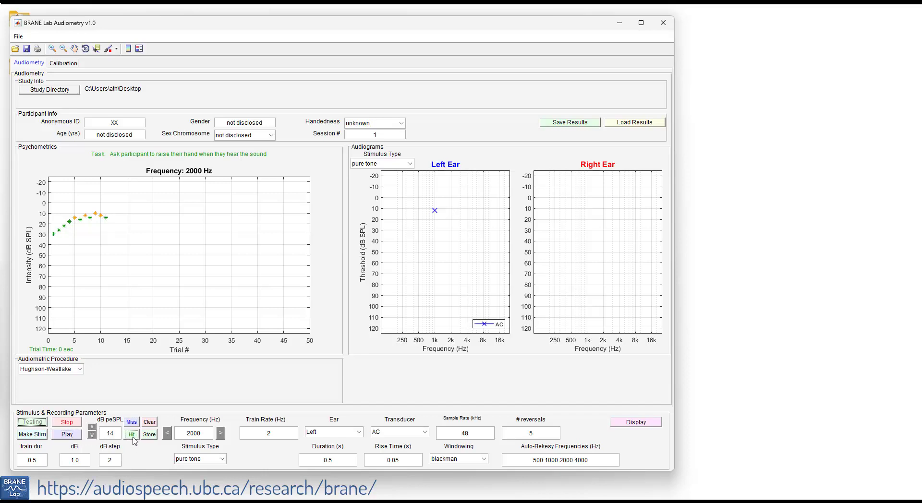
pyautogui.click(149, 435)
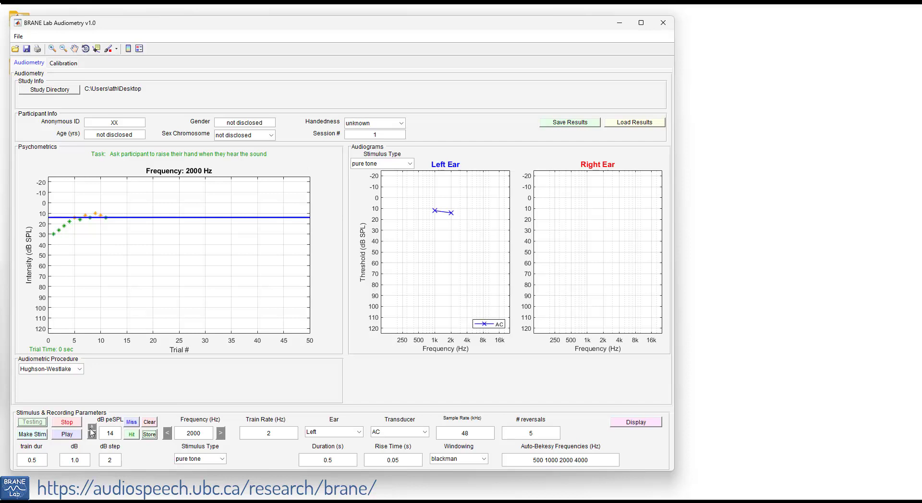
pyautogui.click(73, 423)
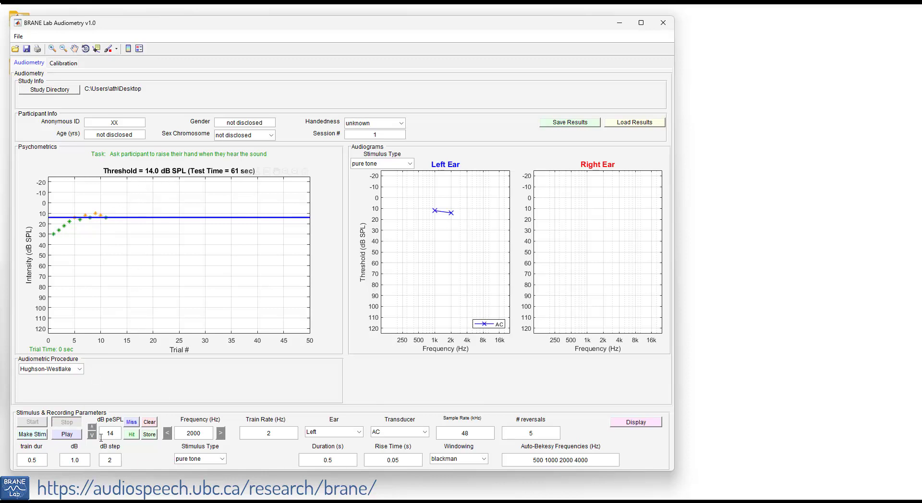
# Step: Switch to 4000 Hz, build its stimulus, set a 30 dB starting level, and start testing
pyautogui.click(222, 434)
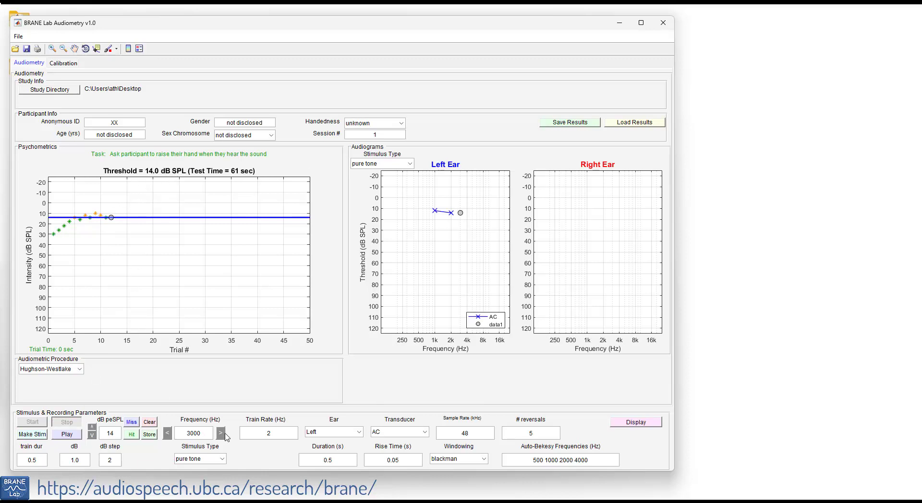
pyautogui.click(222, 434)
pyautogui.click(41, 437)
pyautogui.doubleClick(110, 434)
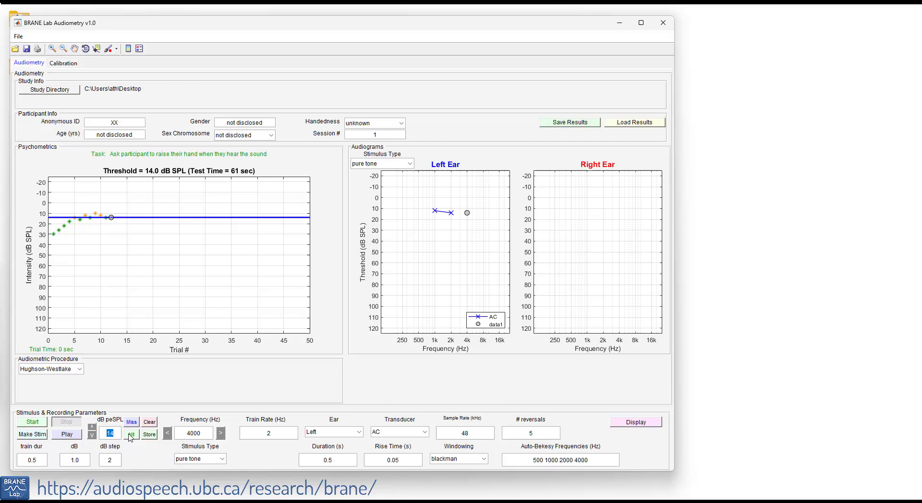
pyautogui.write('30')
pyautogui.press('Return')
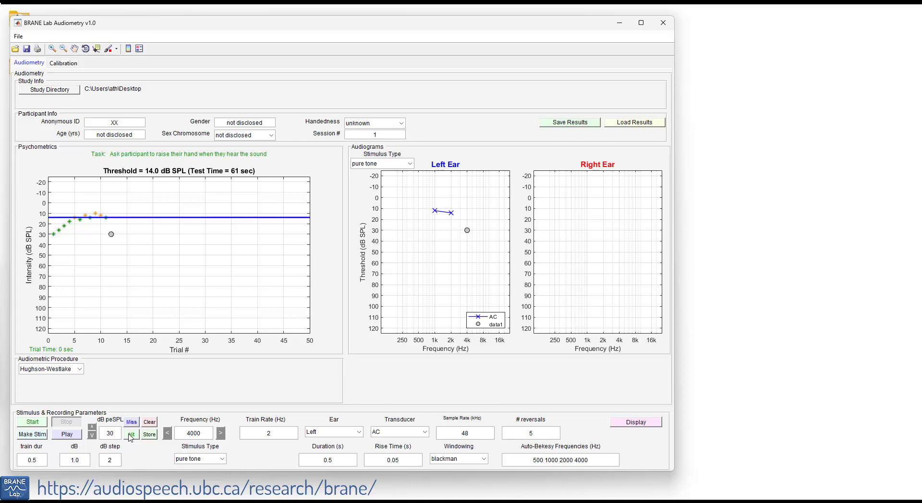
pyautogui.click(34, 424)
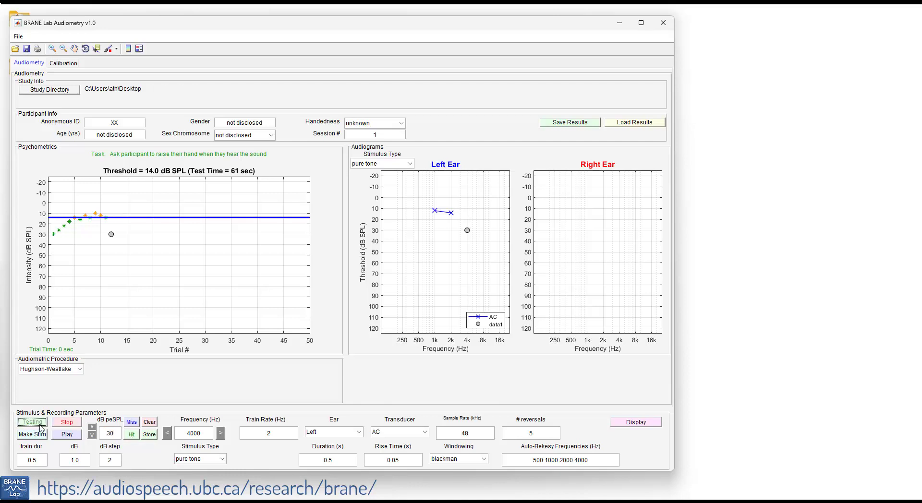
# Step: Descend from 30 dB with heard tones down to 22 dB, then record 18 dB as missed
pyautogui.click(75, 435)
pyautogui.click(75, 436)
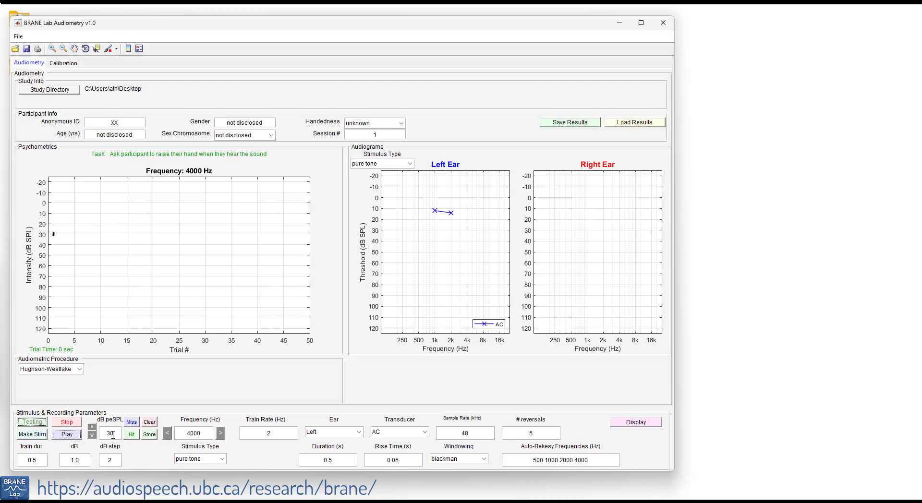
pyautogui.click(132, 434)
pyautogui.click(91, 436)
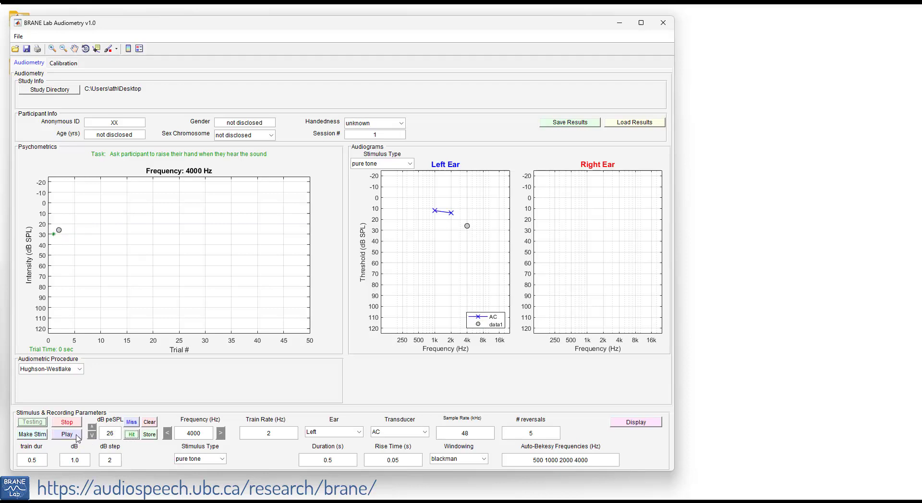
pyautogui.click(75, 435)
pyautogui.click(133, 435)
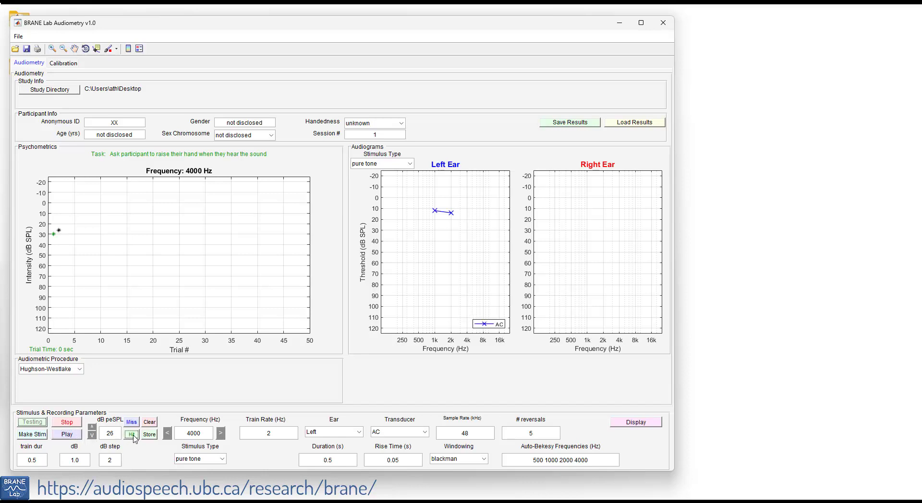
pyautogui.click(92, 435)
pyautogui.click(76, 435)
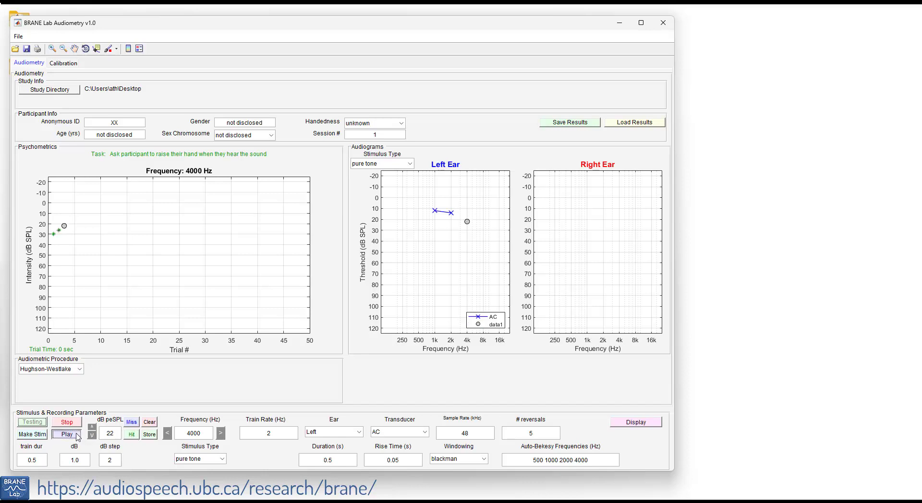
pyautogui.click(133, 435)
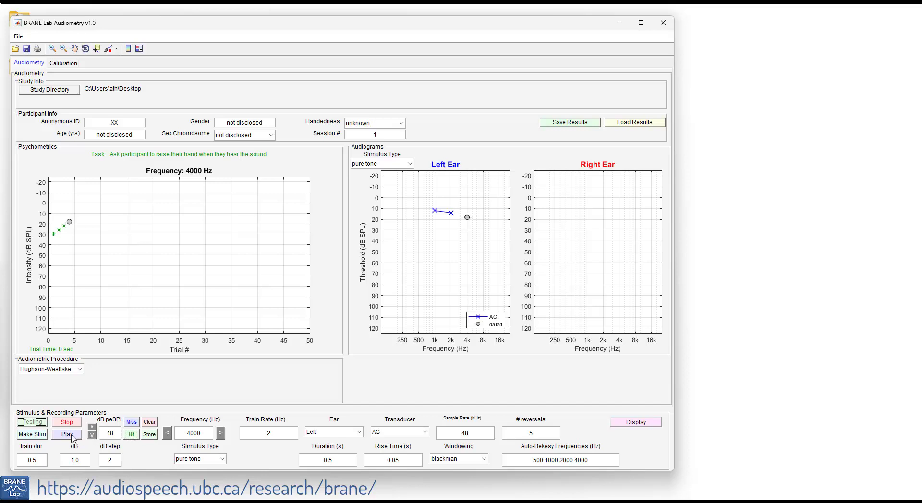
pyautogui.click(72, 436)
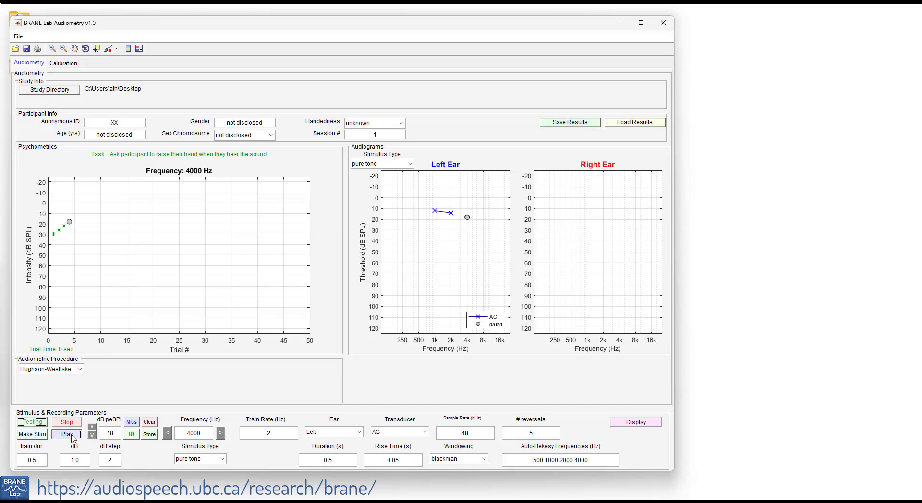
pyautogui.click(131, 423)
pyautogui.click(92, 427)
pyautogui.click(70, 434)
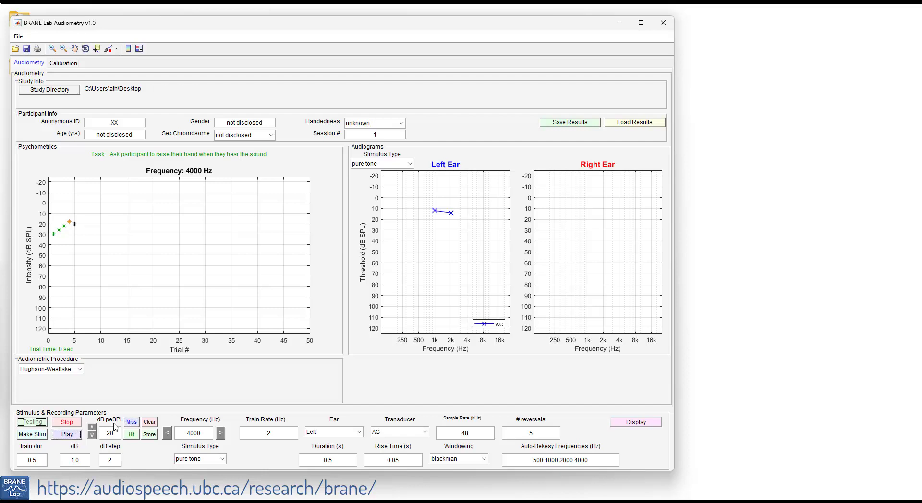
# Step: Record 20 dB missed and 22 dB heard, then present 20 dB again
pyautogui.click(132, 423)
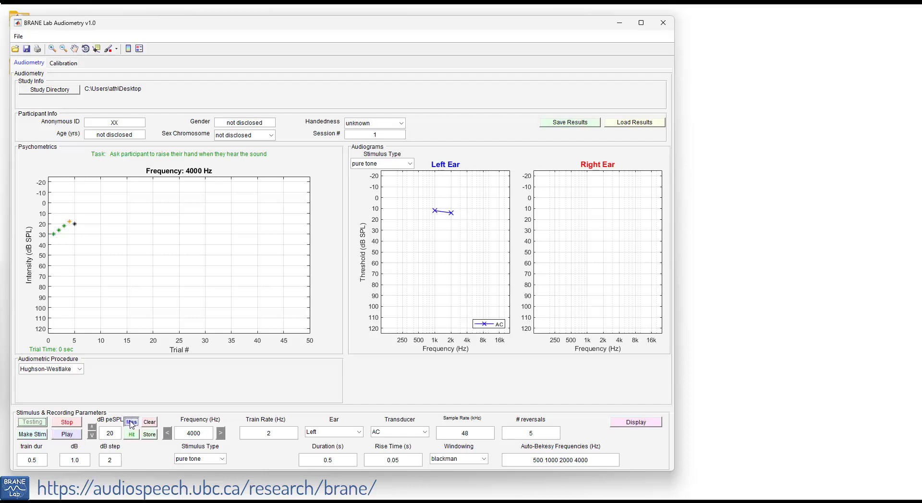
pyautogui.click(93, 428)
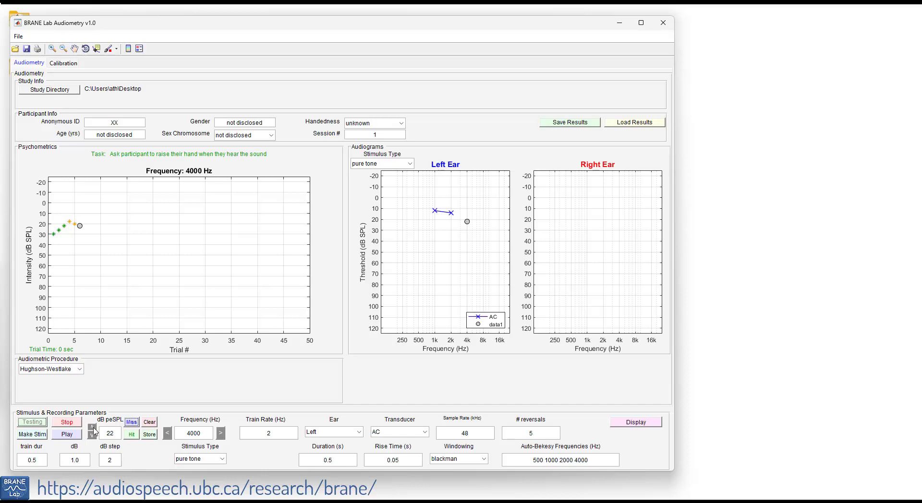
pyautogui.click(70, 435)
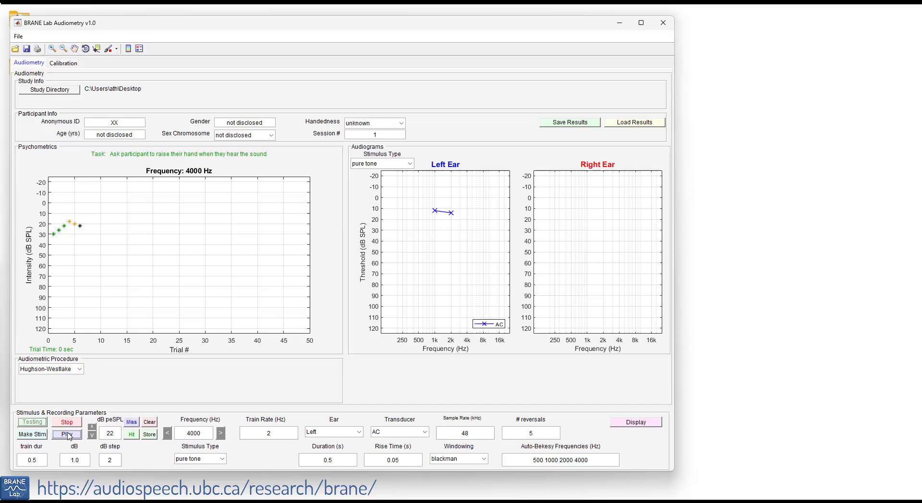
pyautogui.click(131, 435)
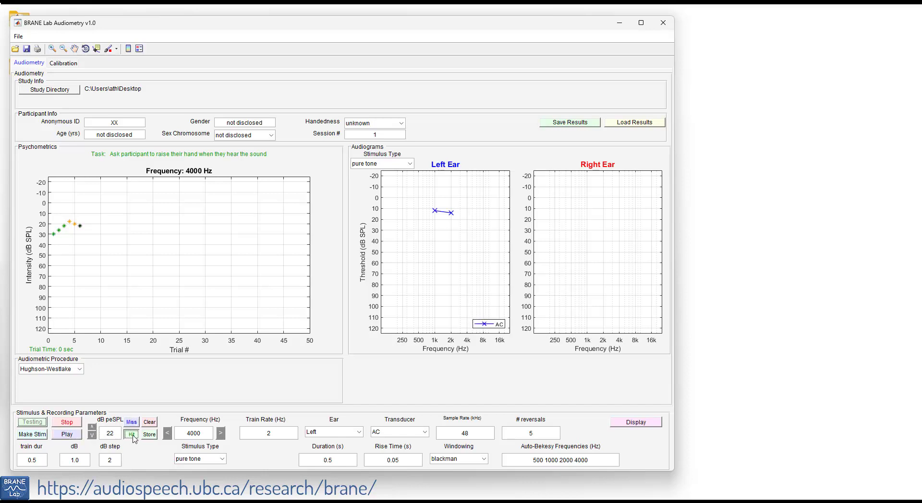
pyautogui.click(92, 435)
pyautogui.click(72, 435)
# Step: Confirm 20 dB missed and 22 dB heard, store the 22 dB SPL threshold, and stop
pyautogui.click(92, 427)
pyautogui.click(75, 437)
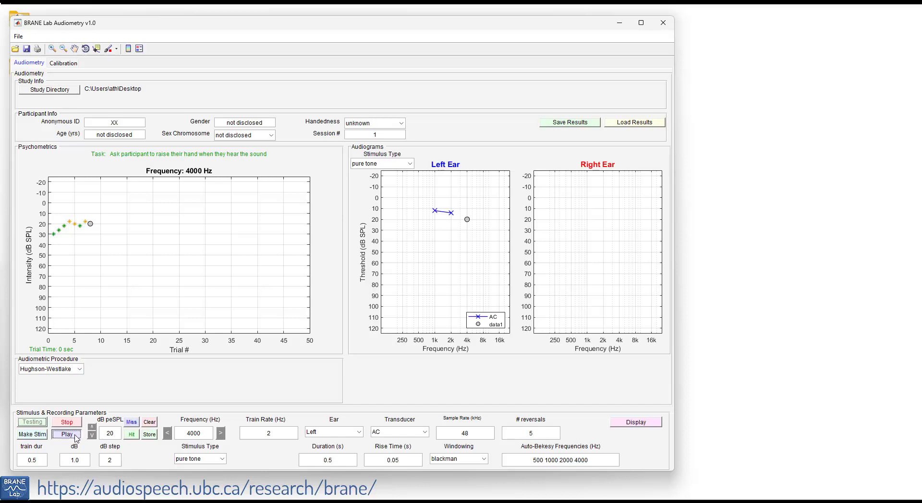
pyautogui.click(131, 422)
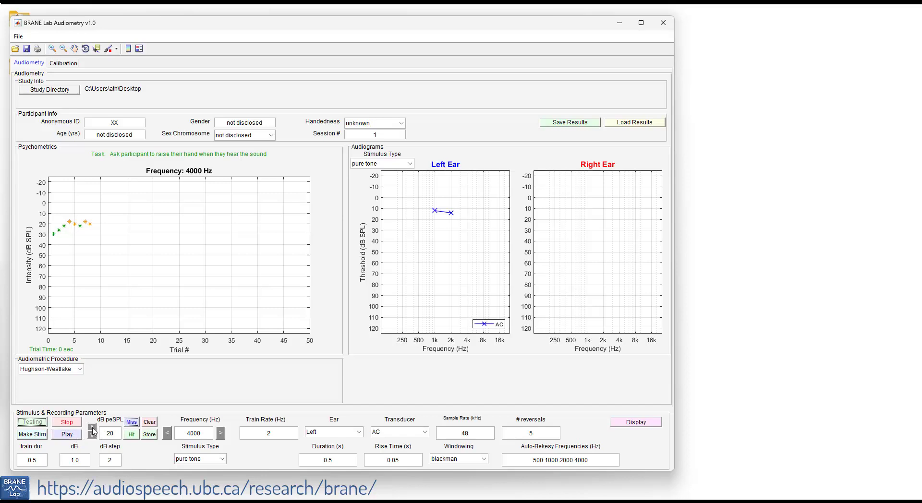
pyautogui.click(92, 427)
pyautogui.click(71, 434)
pyautogui.click(132, 434)
pyautogui.click(151, 435)
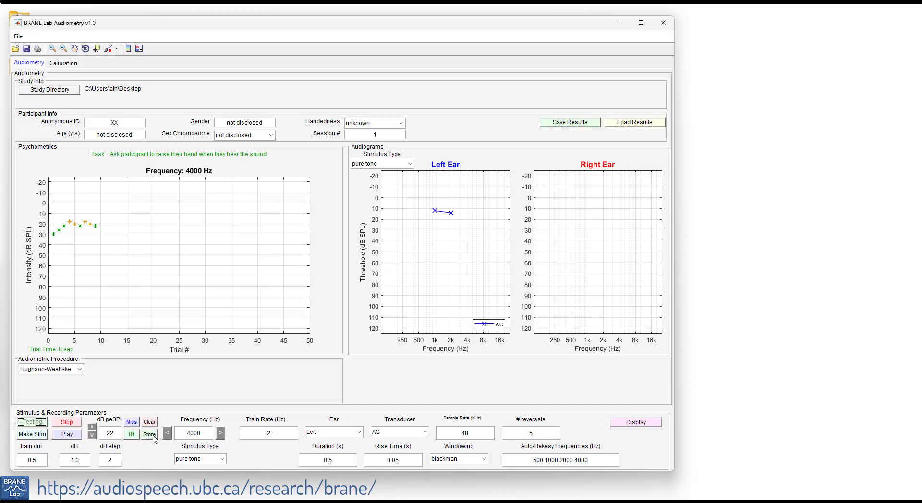
pyautogui.click(70, 423)
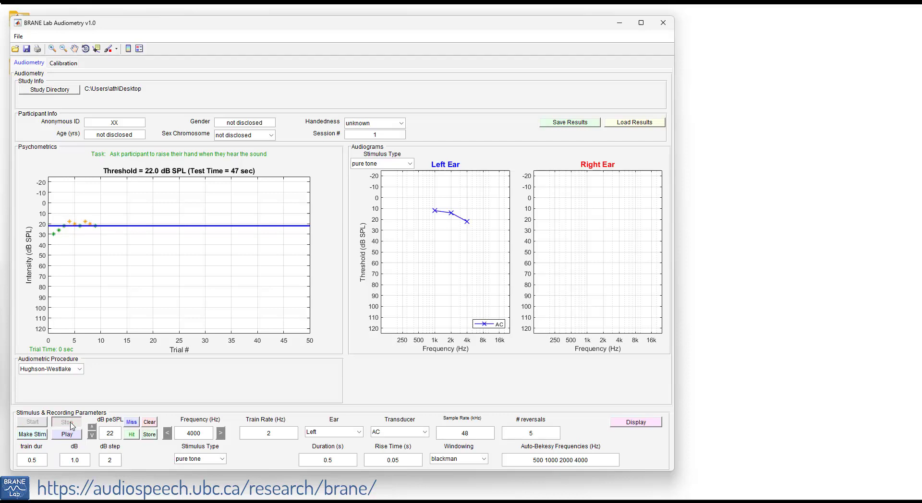
# Step: Switch the left-ear test to 500 Hz, generate its stimulus, and set the starting level to 30 dB peSPL
pyautogui.click(167, 434)
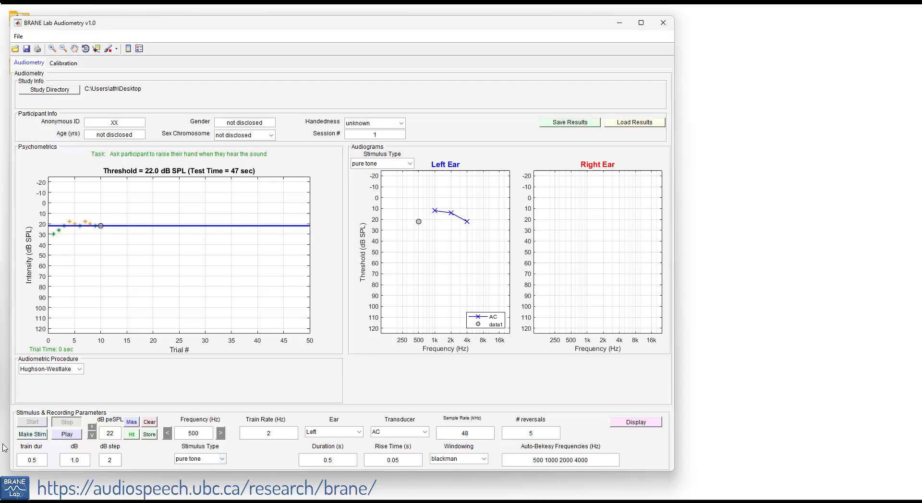
pyautogui.click(42, 436)
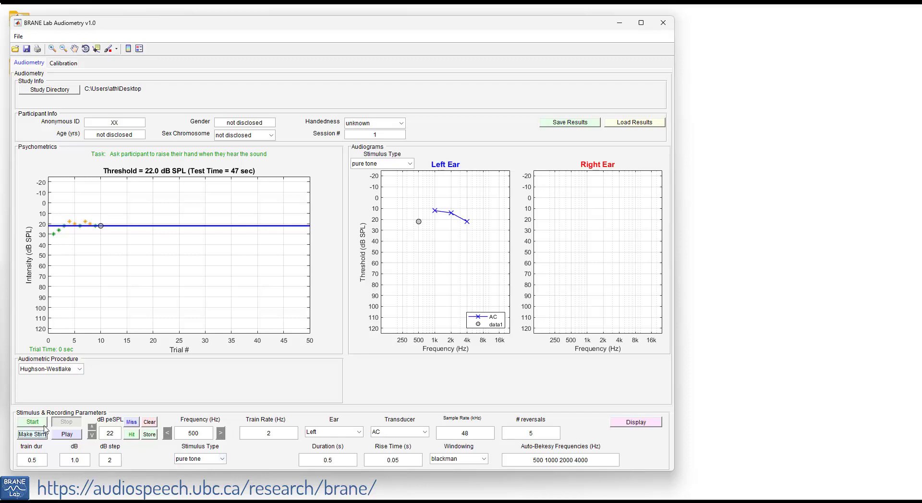
pyautogui.doubleClick(113, 433)
pyautogui.write('30')
pyautogui.press('Return')
# Step: Start the 500 Hz run and present descending tones at 30, 26, 22 and 18 dB, all heard
pyautogui.click(32, 422)
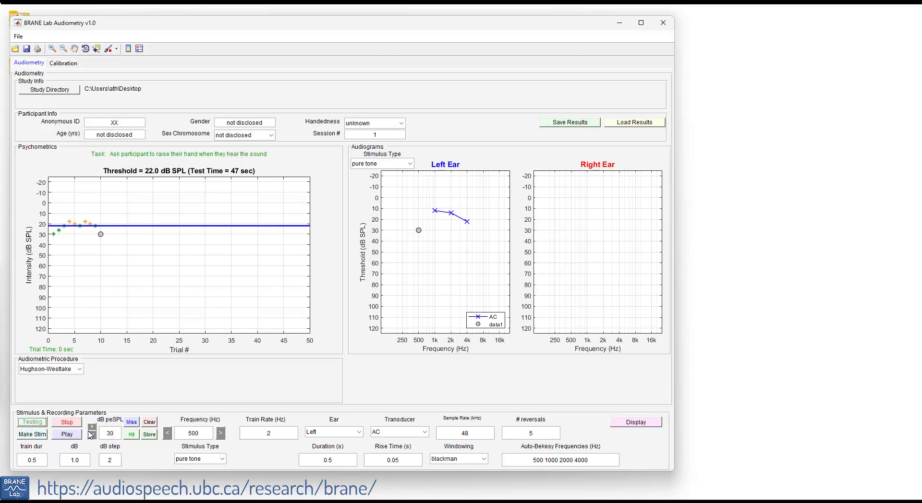
pyautogui.click(67, 435)
pyautogui.click(133, 435)
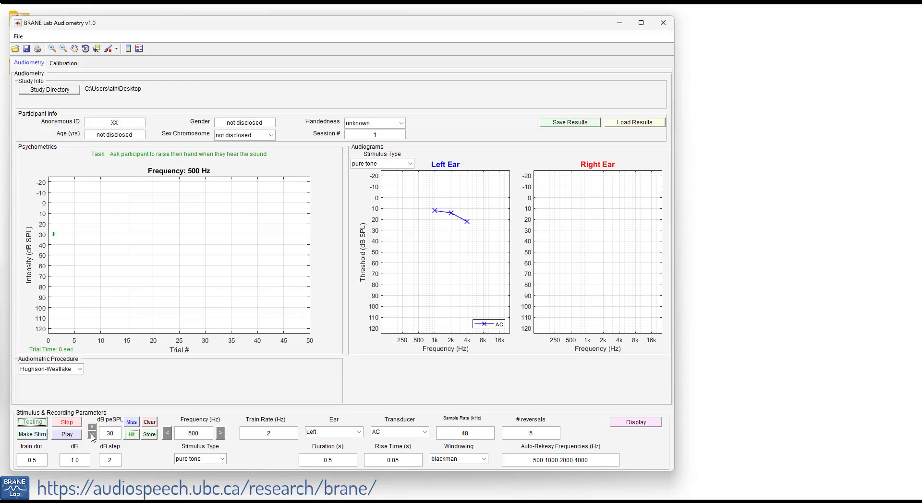
pyautogui.click(92, 435)
pyautogui.click(92, 435)
pyautogui.click(74, 436)
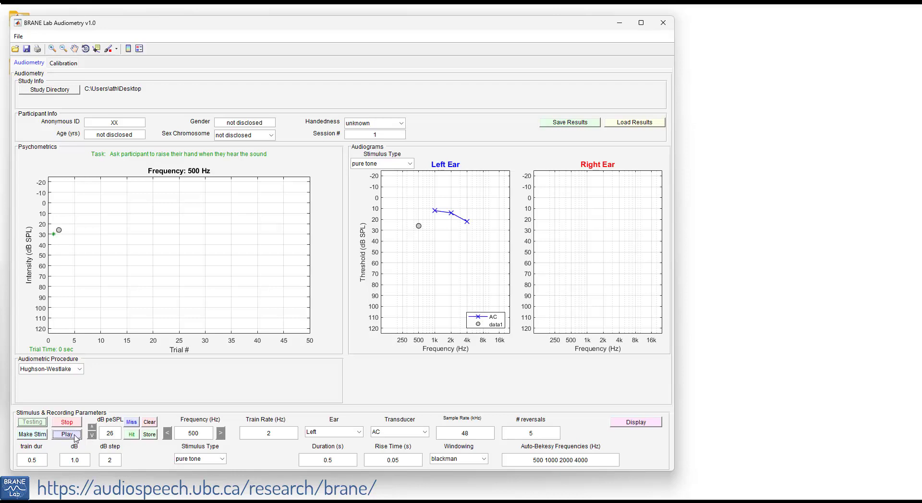
pyautogui.click(131, 434)
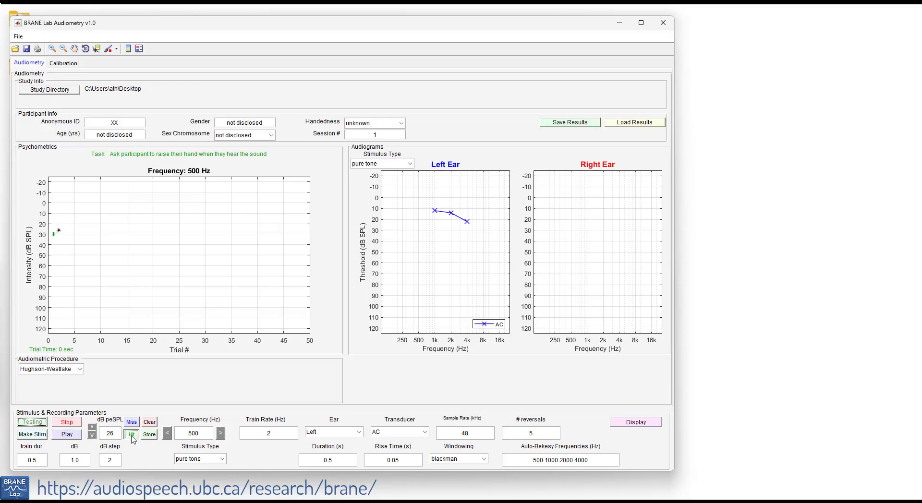
pyautogui.click(92, 435)
pyautogui.click(92, 436)
pyautogui.click(68, 434)
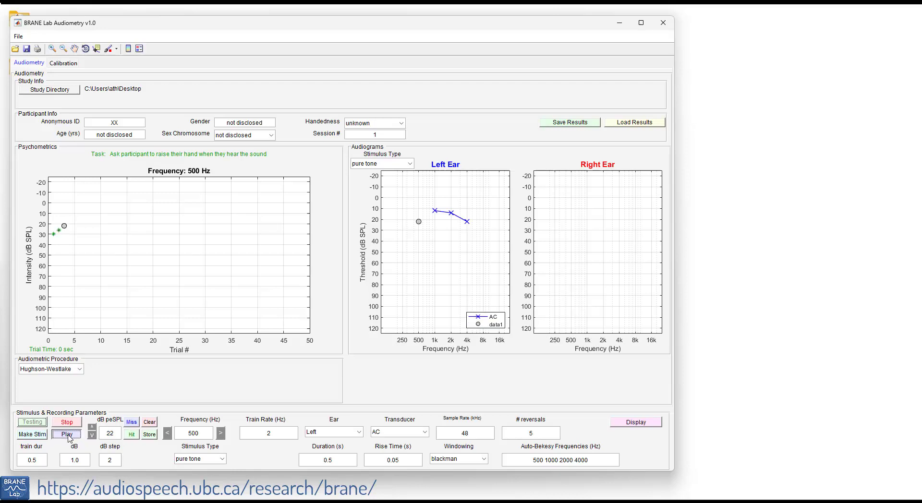
pyautogui.click(132, 436)
pyautogui.click(92, 435)
pyautogui.click(92, 435)
pyautogui.click(74, 436)
pyautogui.click(132, 435)
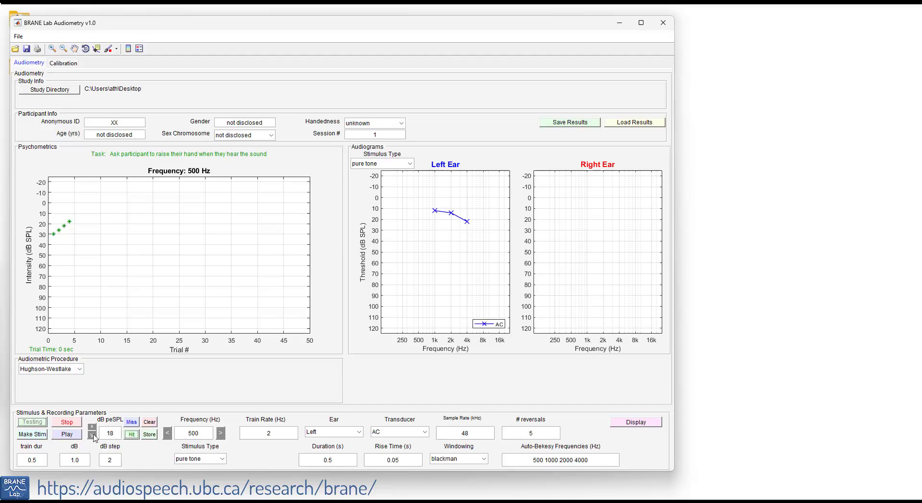
# Step: Continue descending to 14 and 10 dB, recording that the participant heard both tones
pyautogui.click(93, 436)
pyautogui.click(93, 436)
pyautogui.click(75, 435)
pyautogui.click(133, 435)
pyautogui.click(133, 436)
pyautogui.click(93, 435)
pyautogui.click(93, 436)
pyautogui.click(73, 435)
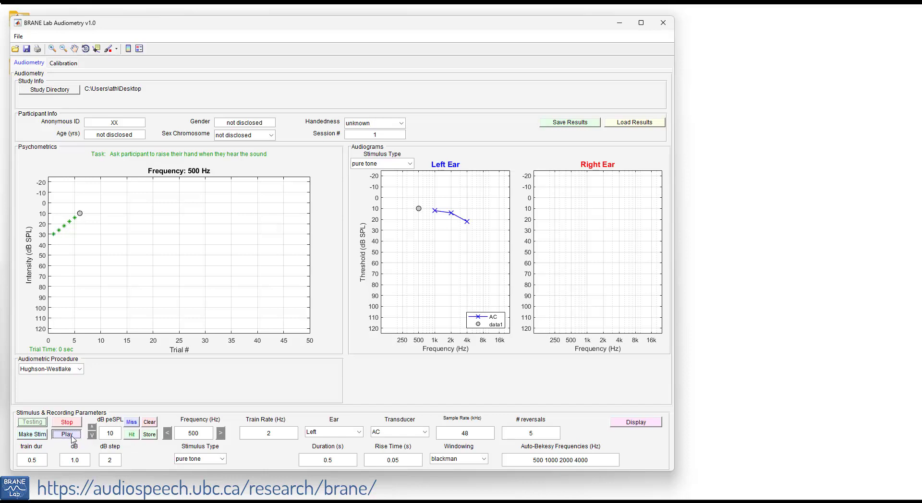
pyautogui.click(132, 435)
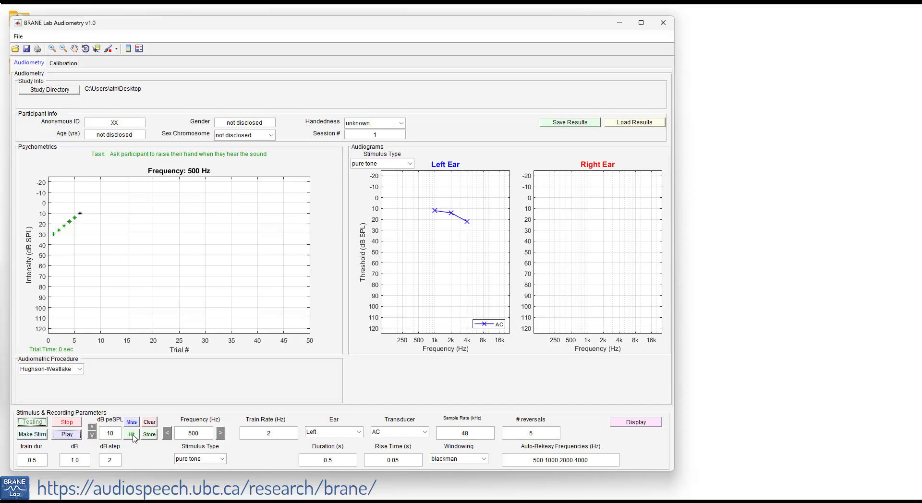
pyautogui.click(132, 435)
# Step: Bracket the threshold: 10 dB missed, 12 dB heard, 8 dB missed
pyautogui.click(75, 435)
pyautogui.click(133, 426)
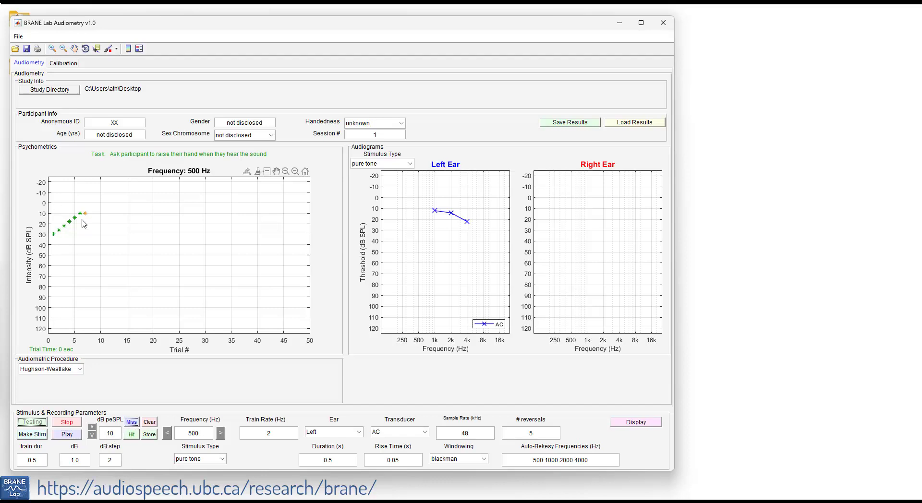
pyautogui.click(92, 435)
pyautogui.click(72, 434)
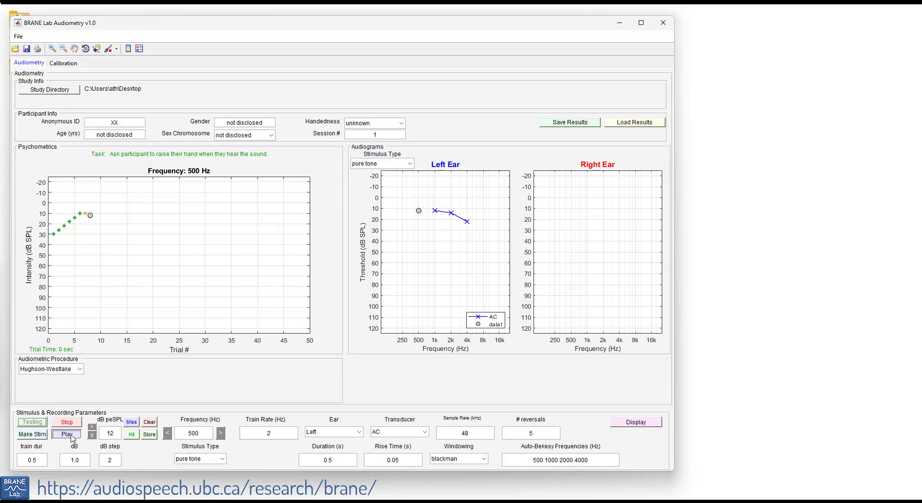
pyautogui.click(72, 435)
pyautogui.click(132, 435)
pyautogui.click(93, 435)
pyautogui.click(93, 436)
pyautogui.click(79, 434)
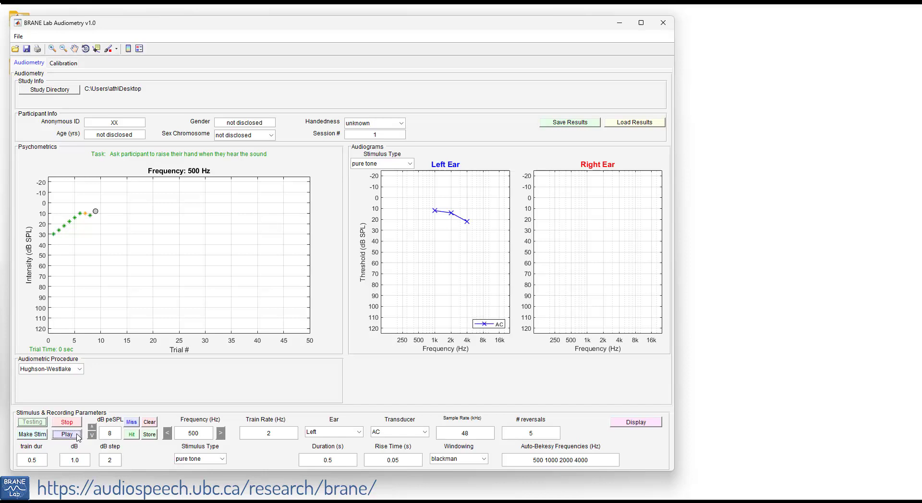
pyautogui.click(133, 423)
# Step: Confirm a miss at 10 dB and a hit at 12 dB, store 12 dB as threshold, and stop
pyautogui.click(91, 427)
pyautogui.click(78, 436)
pyautogui.click(128, 423)
pyautogui.click(92, 427)
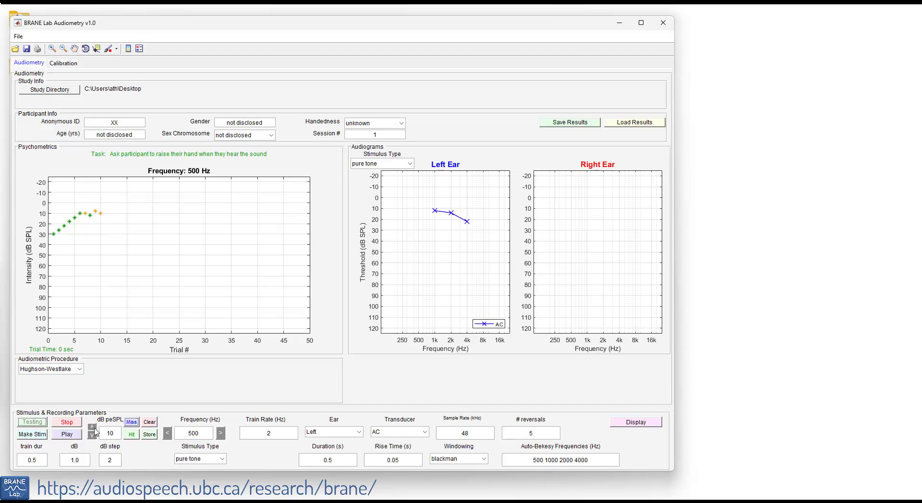
pyautogui.click(70, 436)
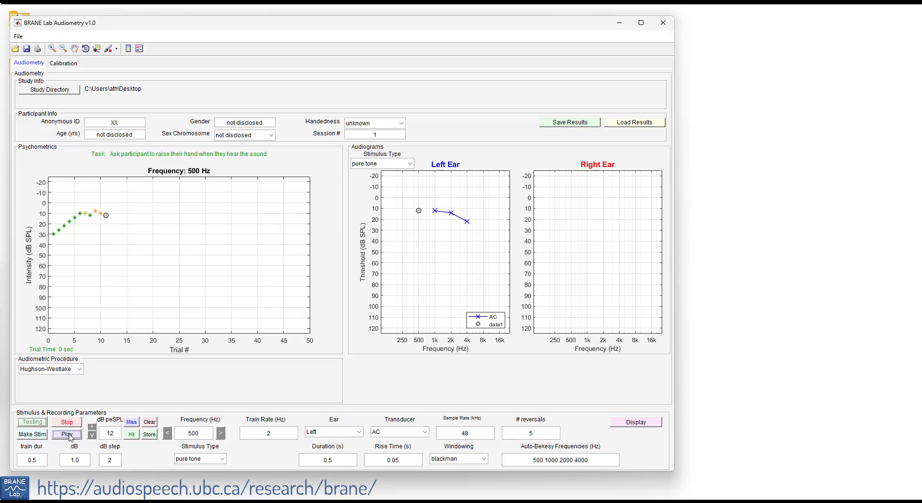
pyautogui.click(131, 435)
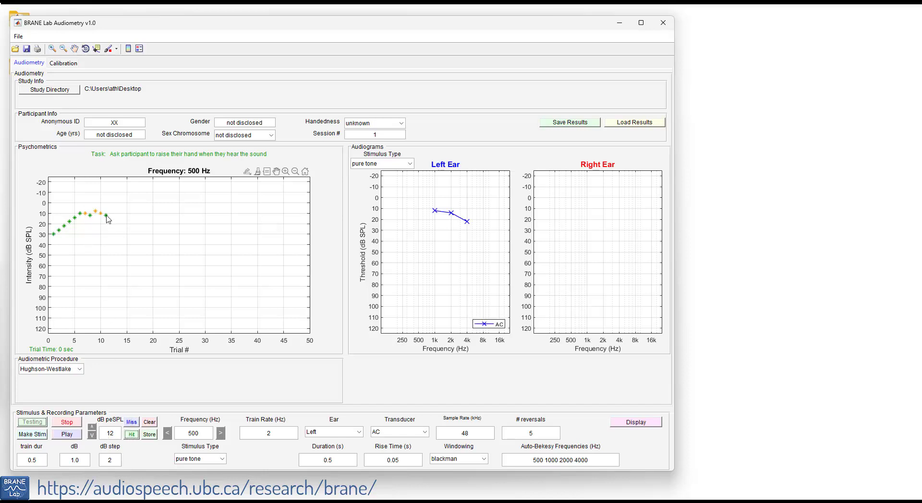
pyautogui.click(150, 435)
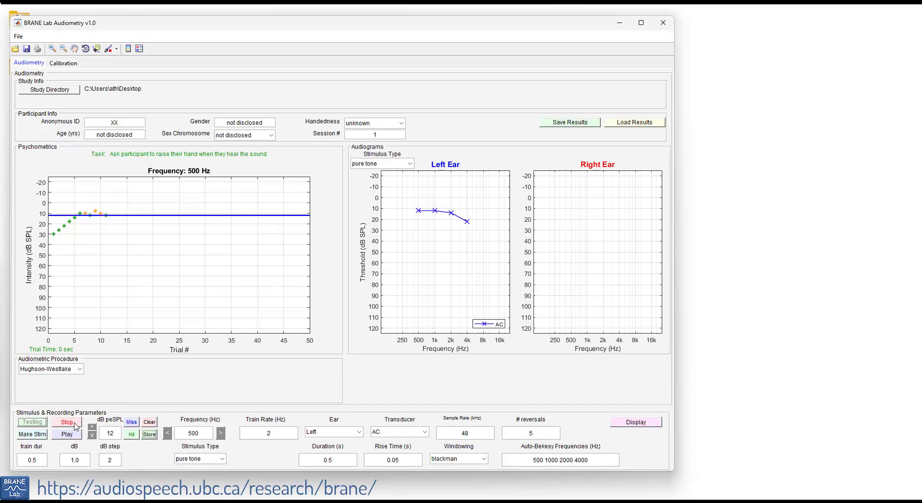
pyautogui.click(76, 426)
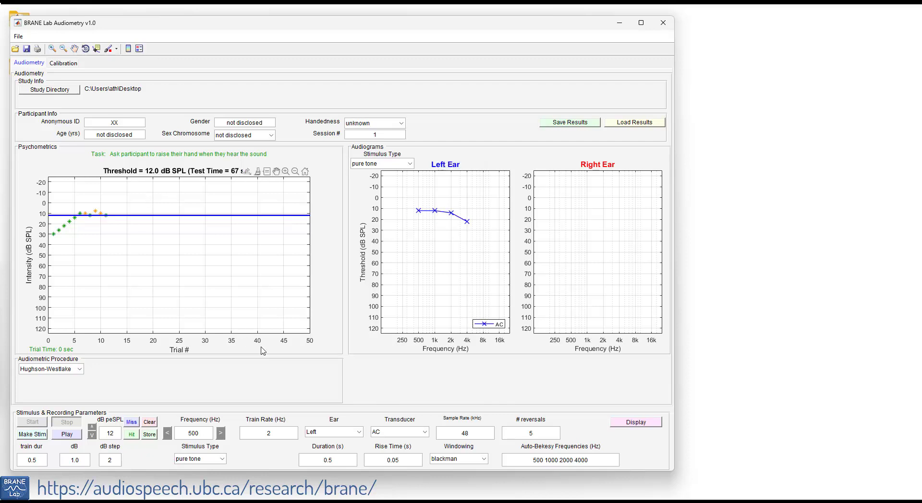
pyautogui.click(359, 432)
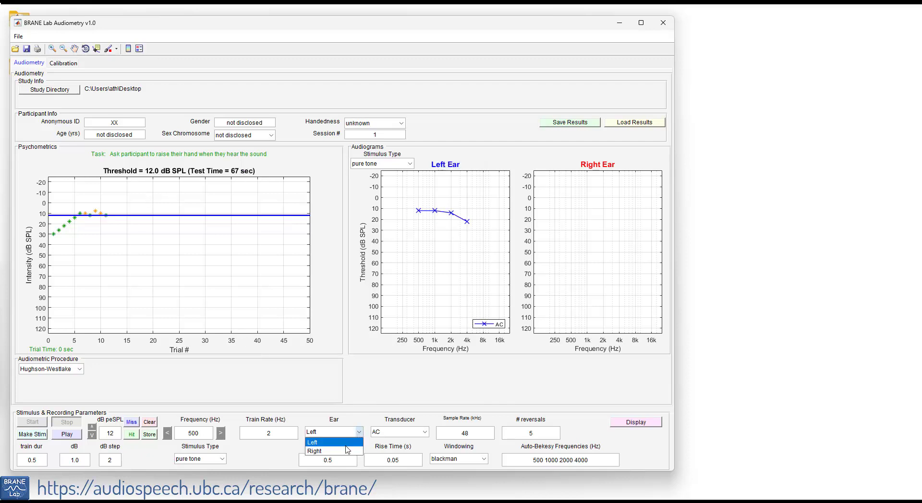
pyautogui.click(361, 442)
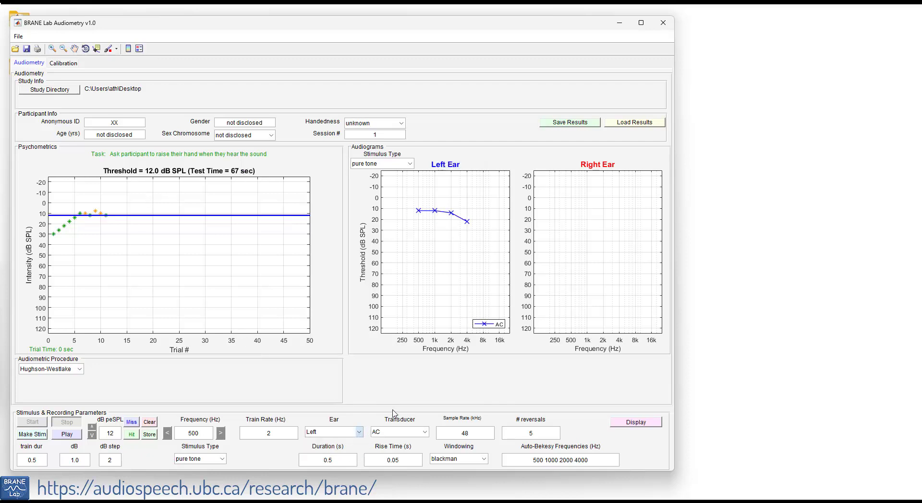
pyautogui.click(425, 432)
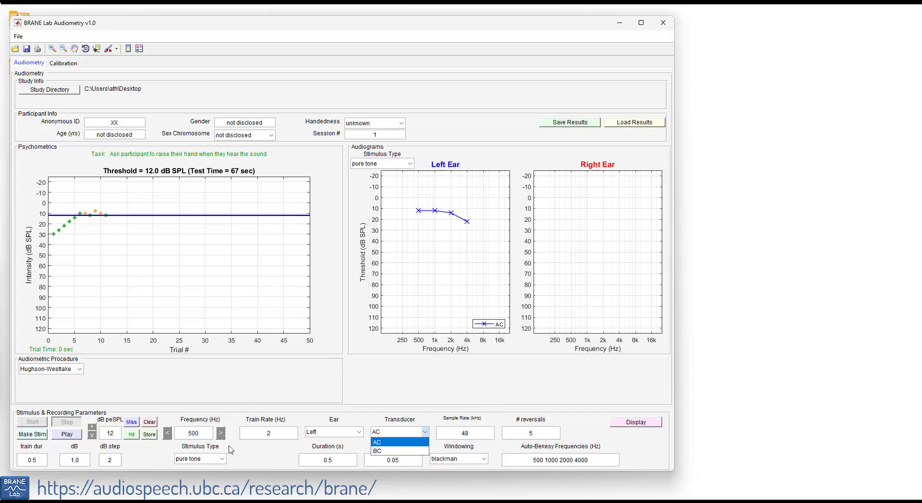
pyautogui.click(222, 459)
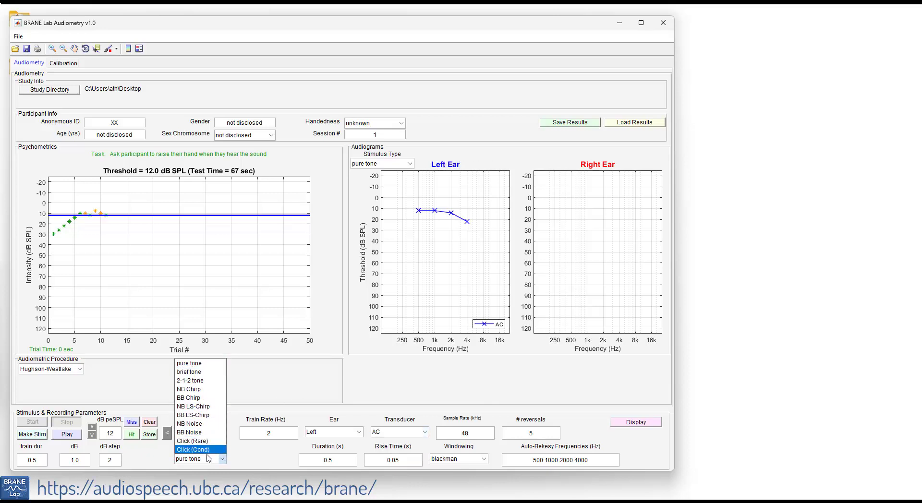
pyautogui.click(272, 373)
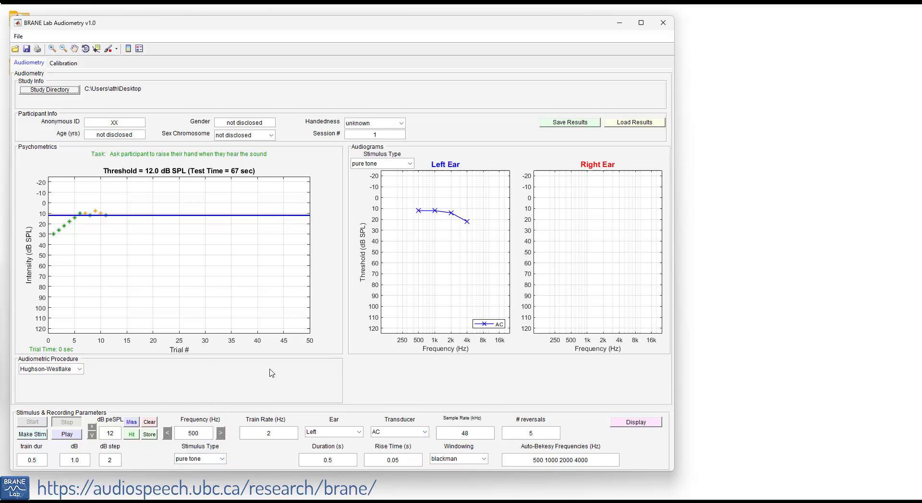